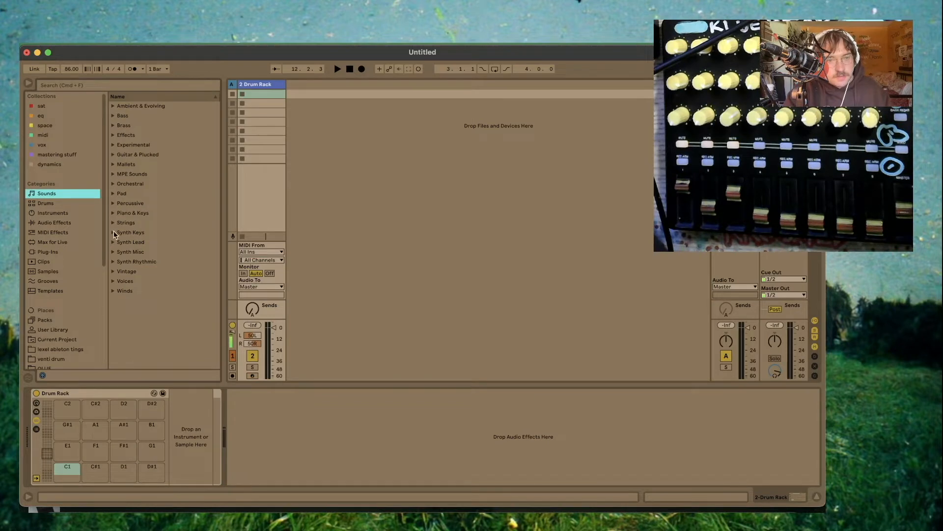
- Load the Basic Suitcase DI preset from the Piano & Keys sounds onto the track
{"action": "left_click", "coordinate": [131, 213]}
{"action": "scroll", "coordinate": [151, 295], "scroll_direction": "down", "scroll_amount": 4}
{"action": "double_click", "coordinate": [152, 143]}
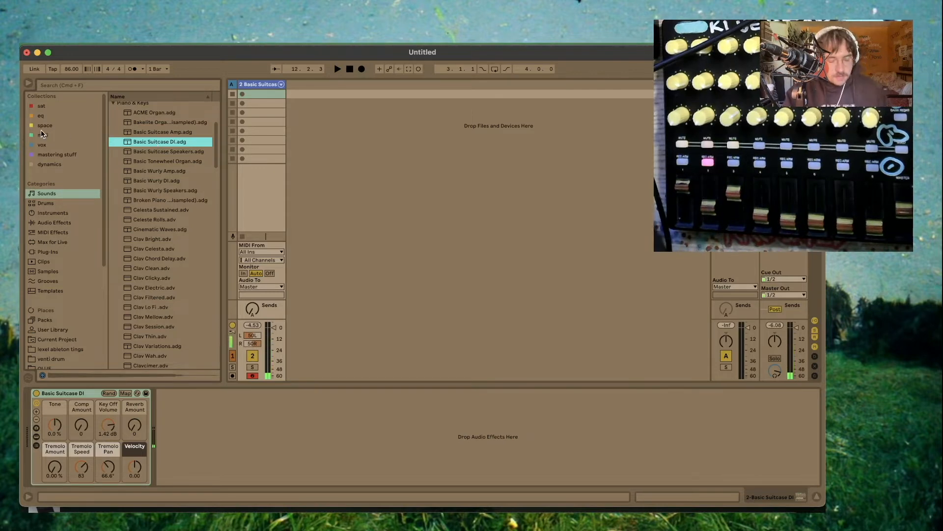
- Add a Looper after the piano, set it to play after recording, and set the record length to x bars (variable length)
{"action": "left_click", "coordinate": [71, 224]}
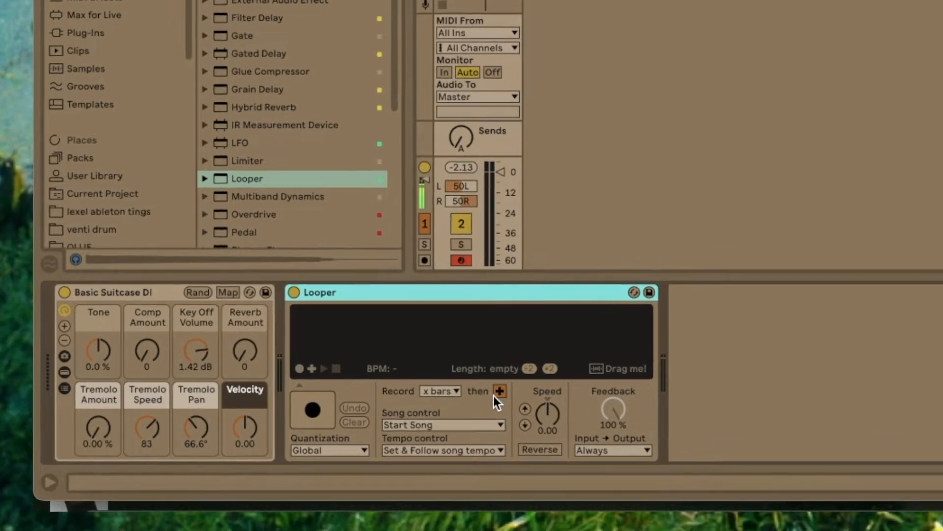
{"action": "left_click", "coordinate": [499, 392]}
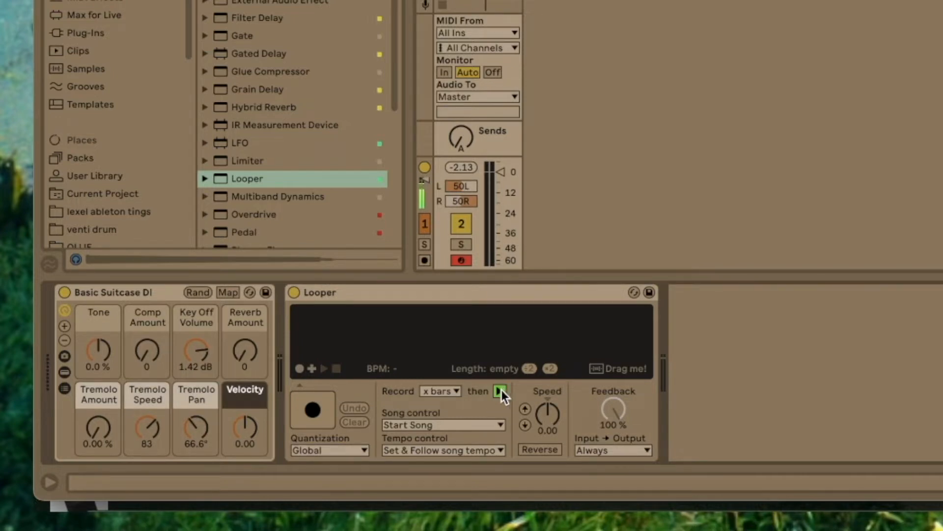
{"action": "left_click", "coordinate": [444, 390]}
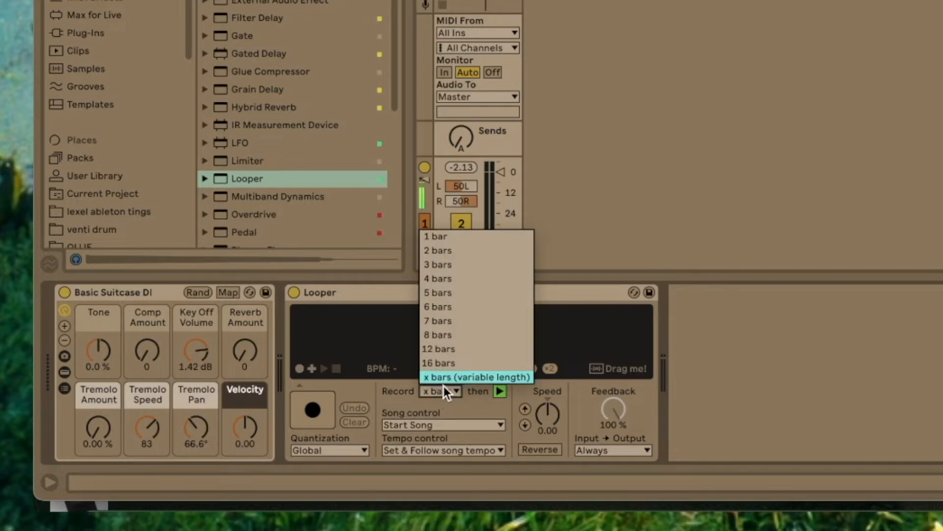
{"action": "left_click", "coordinate": [482, 372]}
- Set the Looper's song control to Start Song and its tempo control to Set & Follow song tempo
{"action": "left_click", "coordinate": [420, 422]}
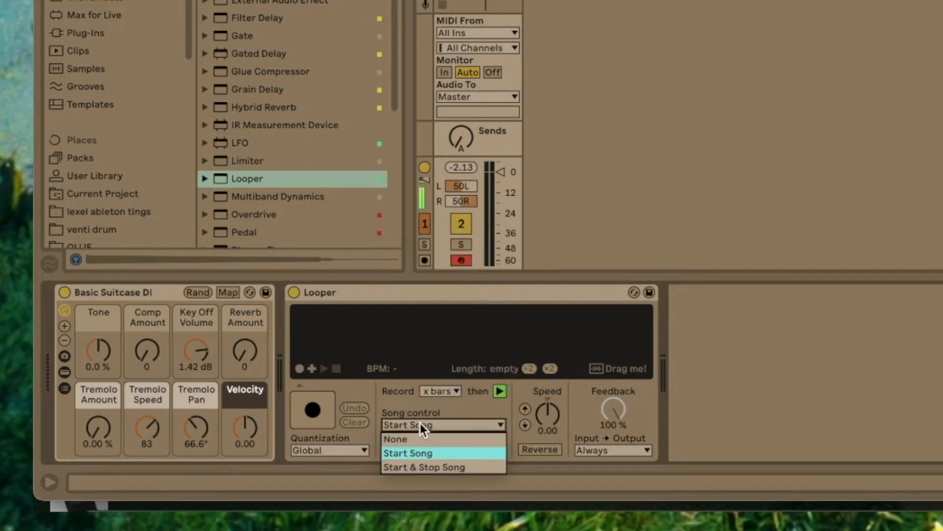
{"action": "left_click", "coordinate": [420, 453]}
{"action": "left_click", "coordinate": [444, 449]}
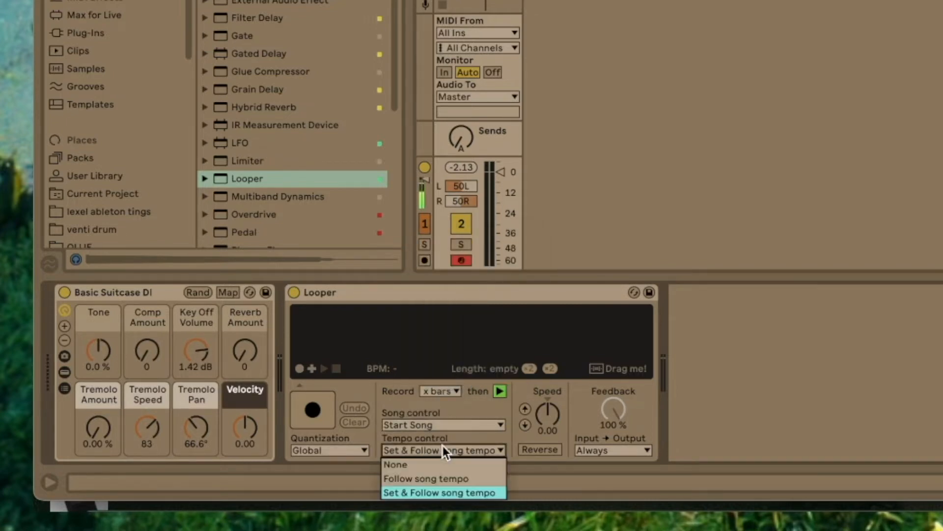
{"action": "left_click", "coordinate": [449, 493]}
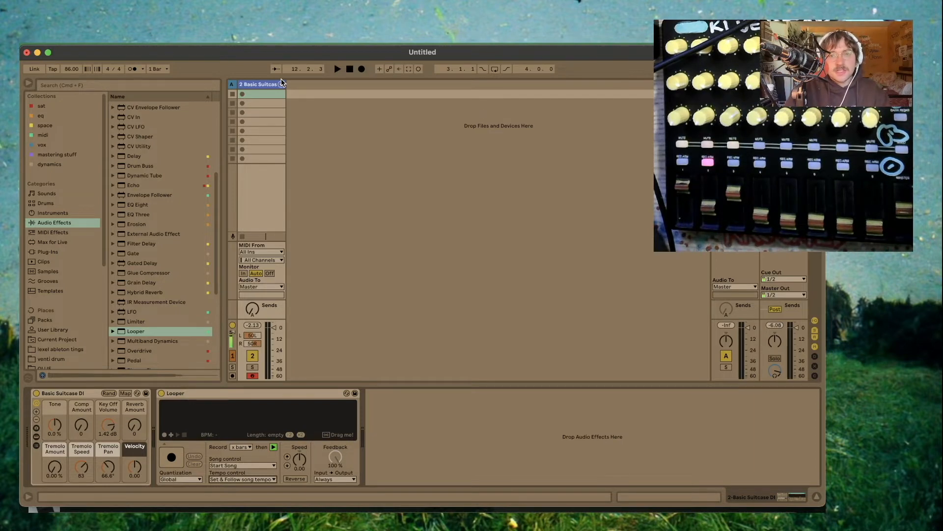
- Record two test loops with the Looper, clearing each one after playback
{"action": "left_click", "coordinate": [172, 458]}
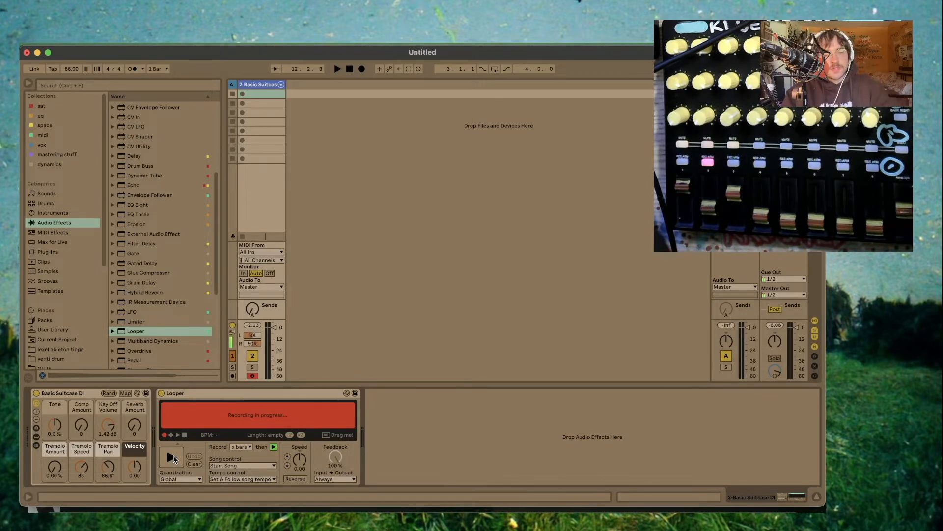
{"action": "left_click", "coordinate": [173, 458]}
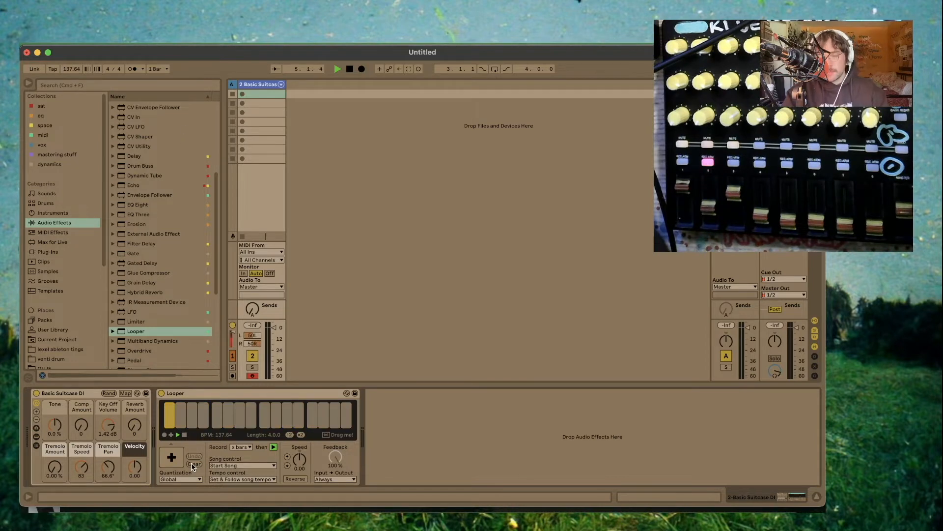
{"action": "left_click", "coordinate": [192, 463]}
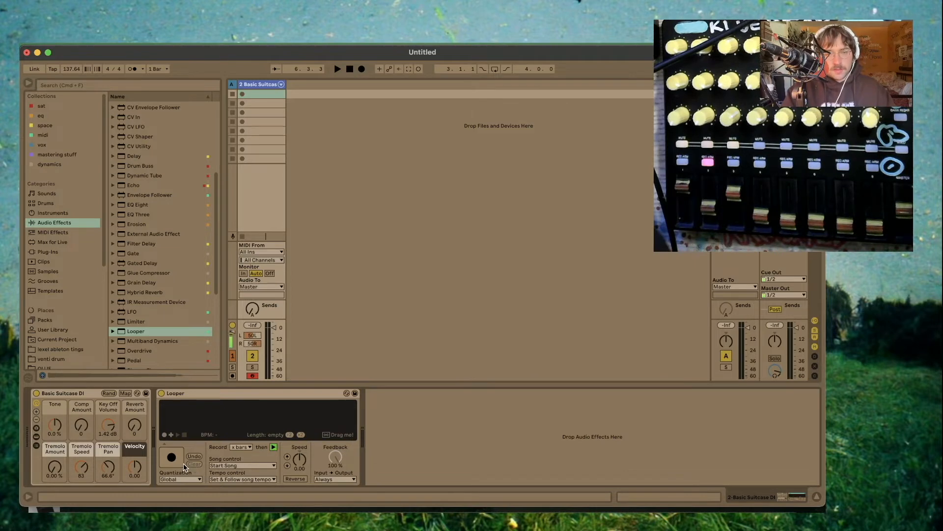
{"action": "left_click", "coordinate": [172, 460]}
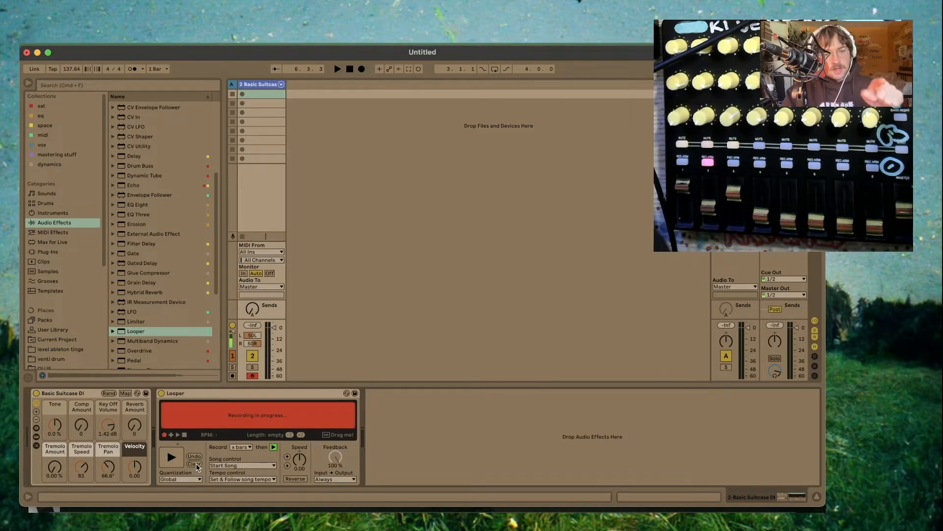
{"action": "left_click", "coordinate": [173, 458]}
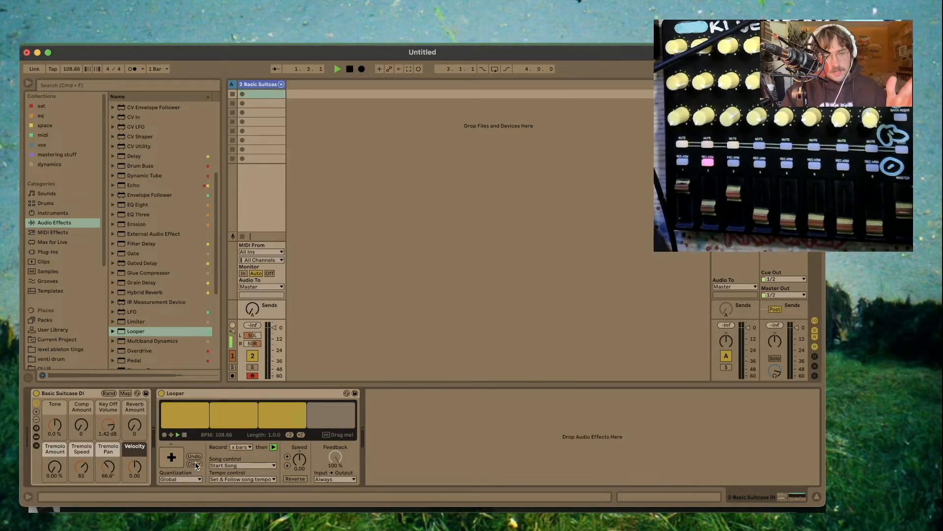
{"action": "left_click", "coordinate": [194, 464]}
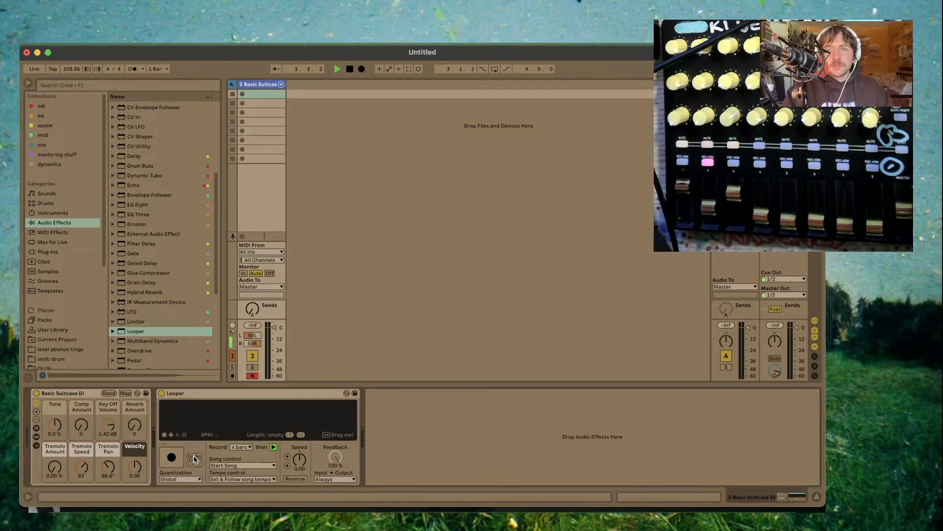
- Map the Looper's record and Clear buttons to controller notes in MIDI map mode
{"action": "left_click", "coordinate": [254, 395]}
{"action": "key", "text": "super+m"}
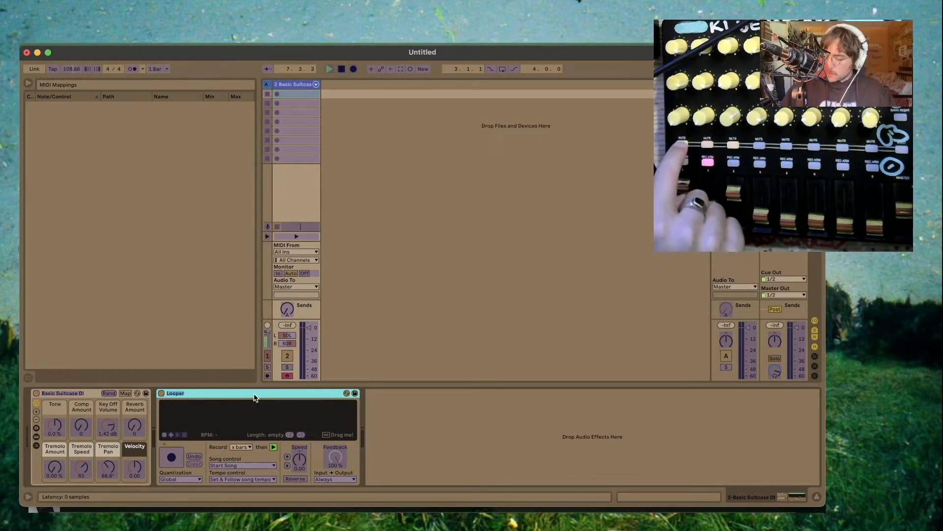
{"action": "left_click", "coordinate": [166, 463]}
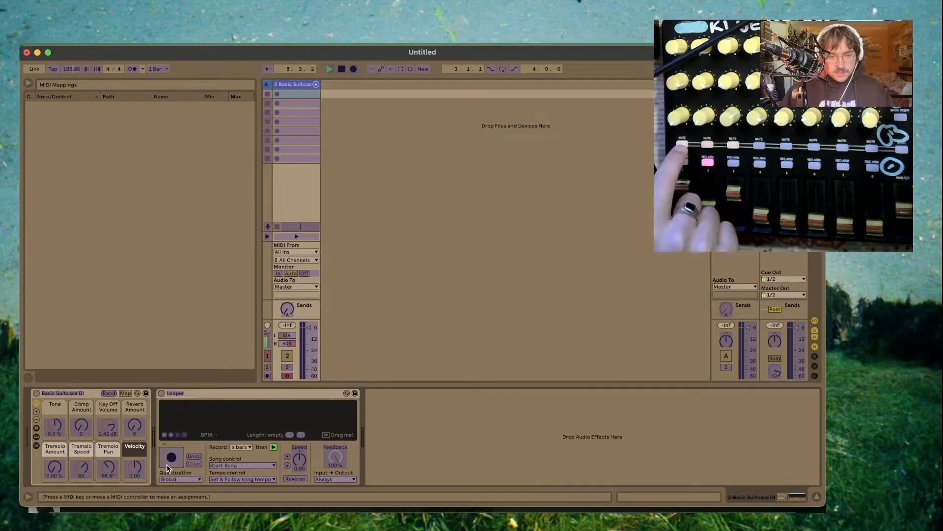
{"action": "left_click", "coordinate": [194, 464]}
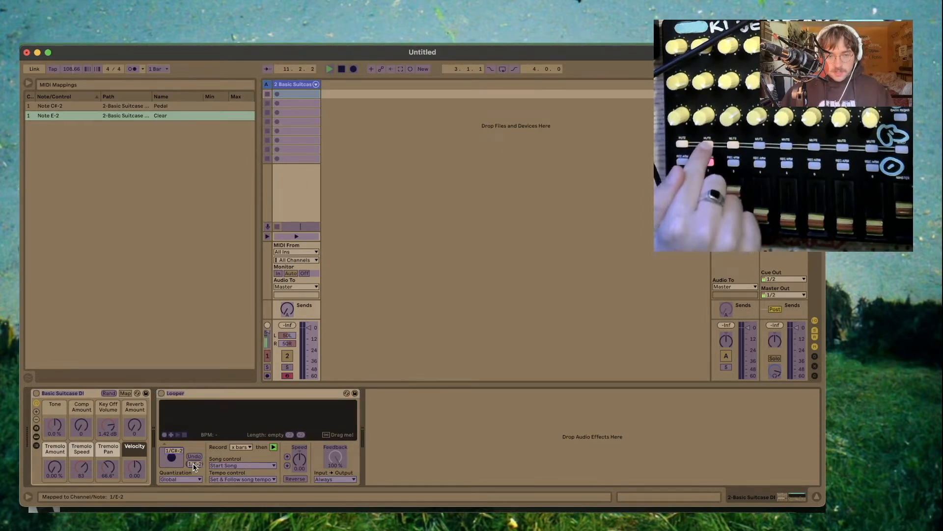
{"action": "key", "text": "super+m"}
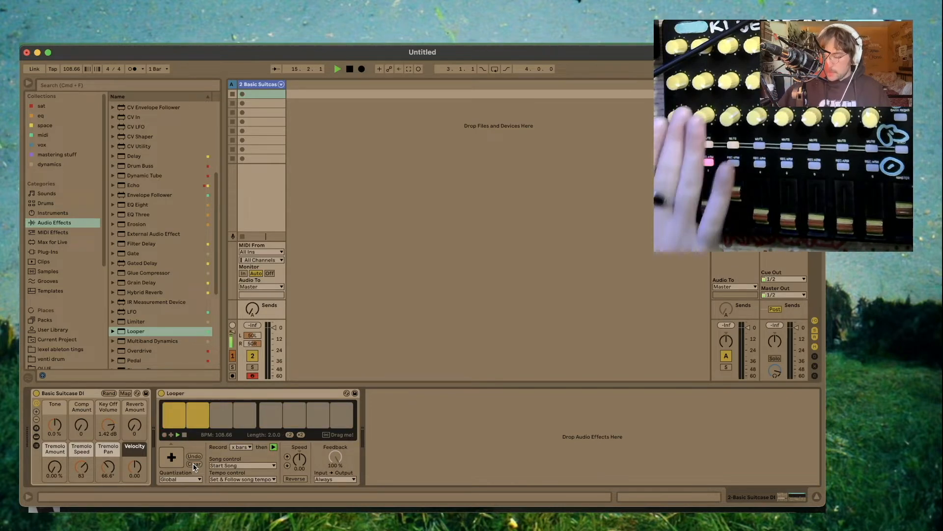
- Clear the Looper's recorded loop and stop playback
{"action": "left_click", "coordinate": [193, 464]}
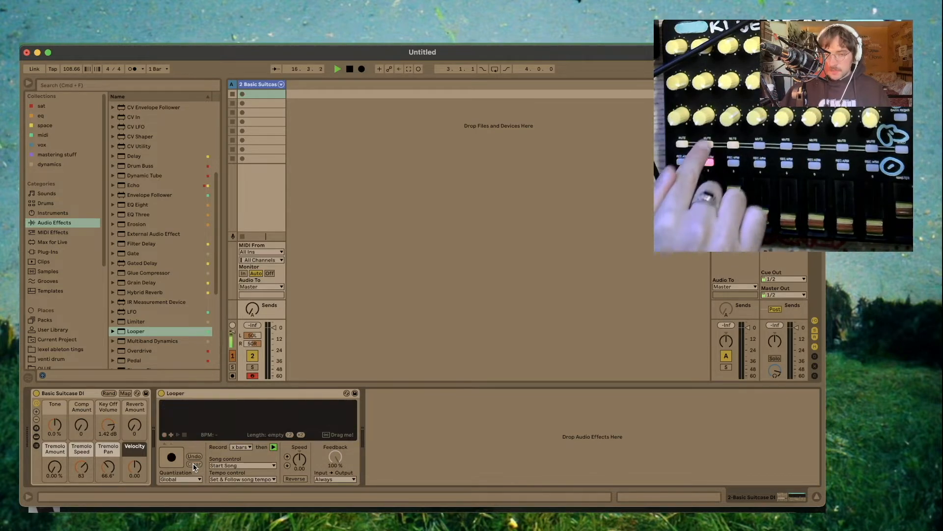
{"action": "key", "text": "space"}
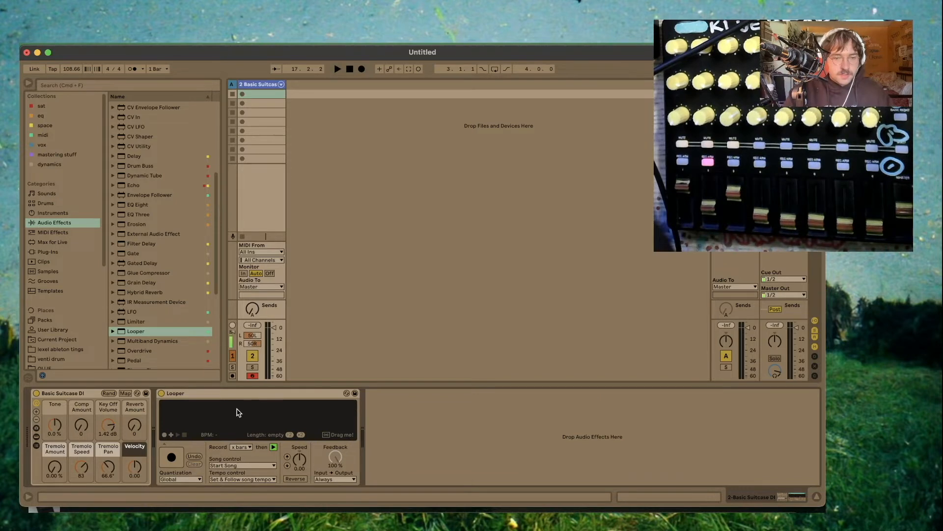
- Insert a Reverb from the audio effects between the piano and the Looper
{"action": "left_click", "coordinate": [45, 125]}
{"action": "scroll", "coordinate": [157, 245], "scroll_direction": "down", "scroll_amount": 1}
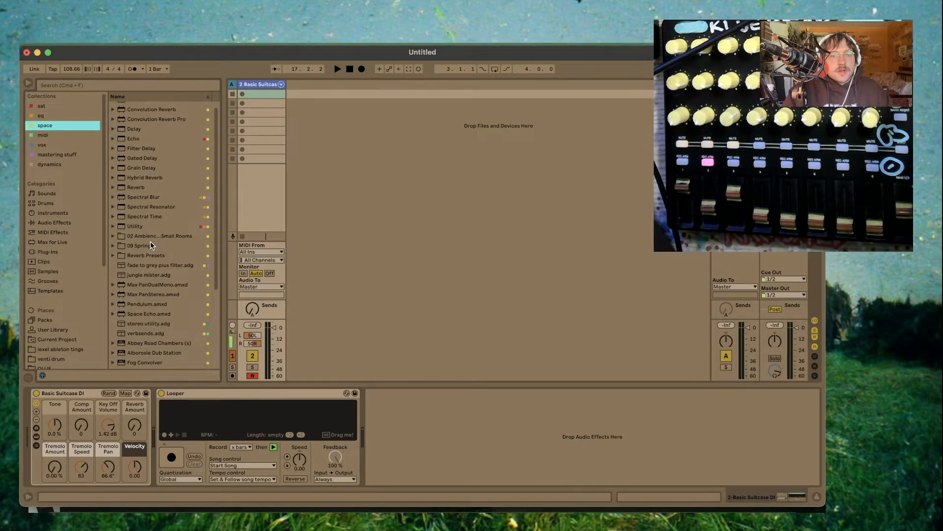
{"action": "scroll", "coordinate": [150, 219], "scroll_direction": "up", "scroll_amount": 1}
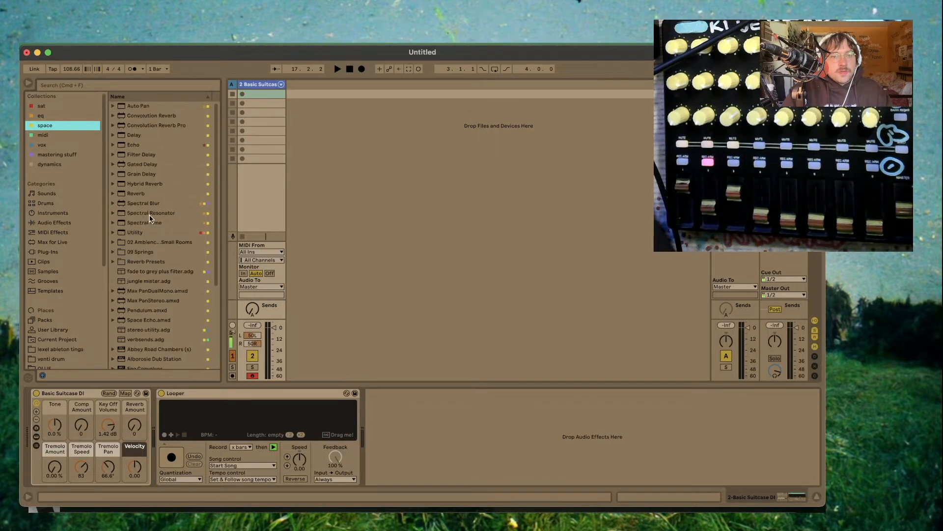
{"action": "left_click", "coordinate": [66, 221]}
{"action": "scroll", "coordinate": [149, 256], "scroll_direction": "down", "scroll_amount": 2}
{"action": "scroll", "coordinate": [152, 343], "scroll_direction": "up", "scroll_amount": 3}
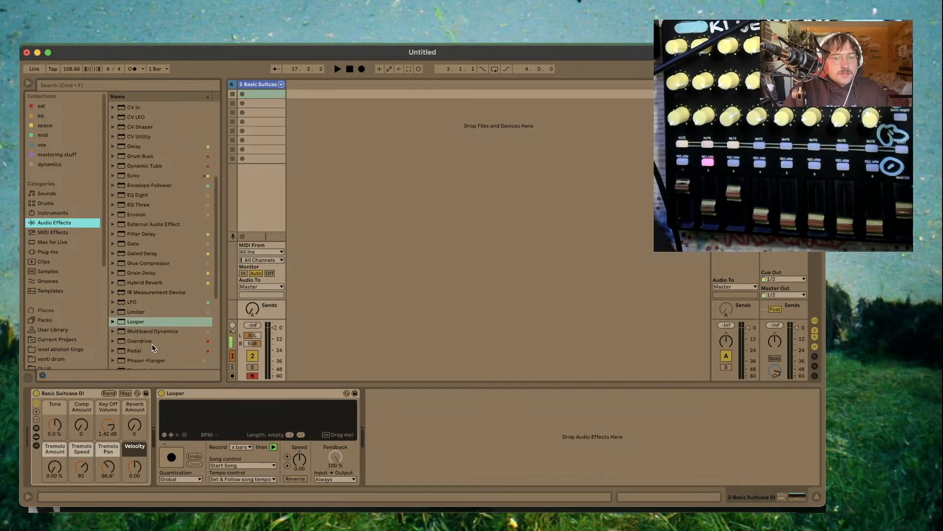
{"action": "scroll", "coordinate": [144, 314], "scroll_direction": "down", "scroll_amount": 5}
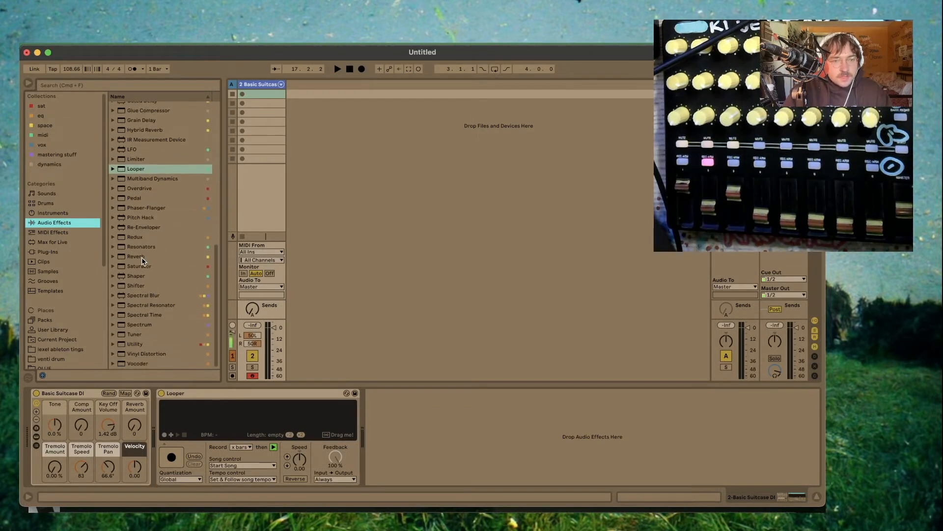
{"action": "left_click_drag", "start_coordinate": [141, 257], "coordinate": [157, 422]}
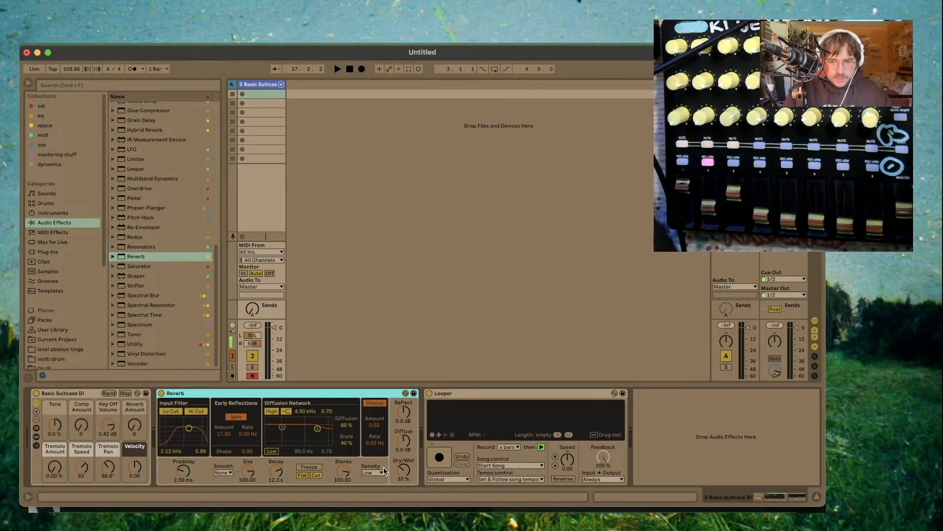
- Map the Reverb's Dry/Wet control to a controller knob
{"action": "key", "text": "super+m"}
{"action": "left_click", "coordinate": [406, 472]}
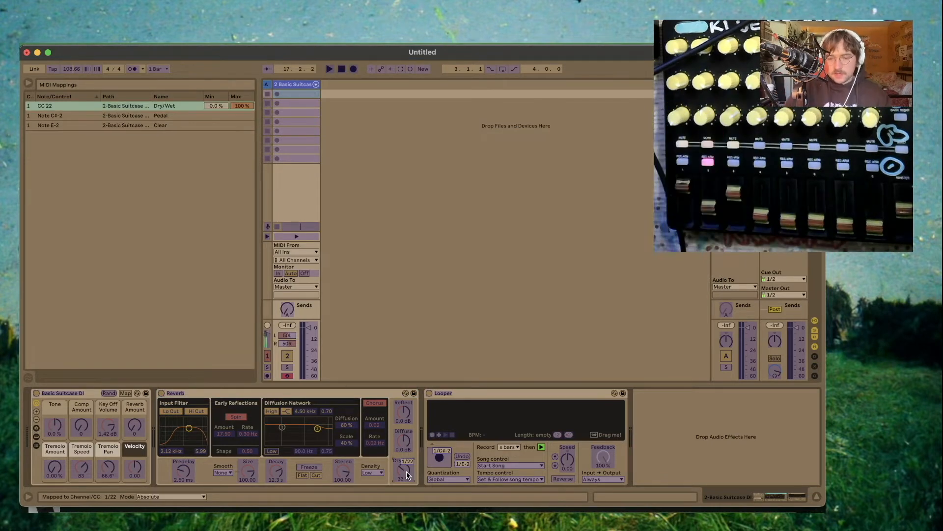
{"action": "key", "text": "super+m"}
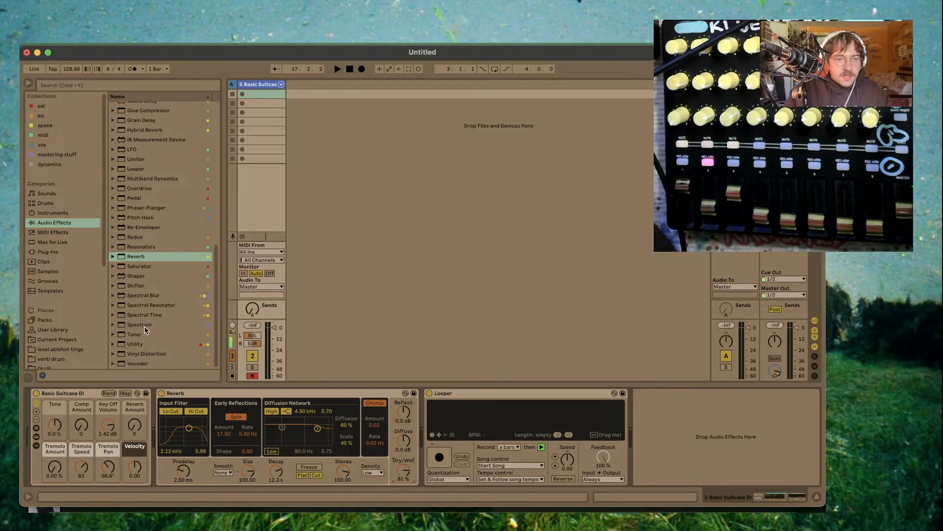
- Insert a Utility before the Reverb and map its Gain to a controller knob
{"action": "left_click_drag", "start_coordinate": [138, 344], "coordinate": [153, 418]}
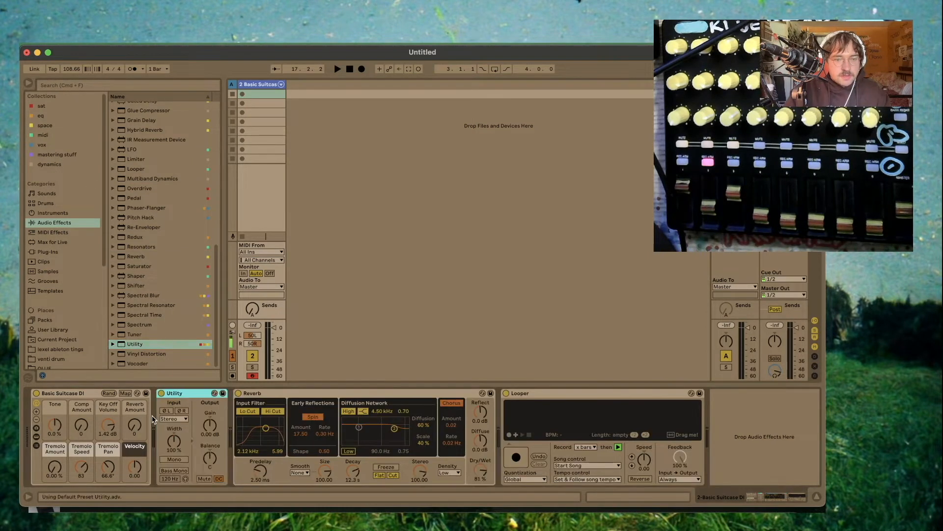
{"action": "key", "text": "super+m"}
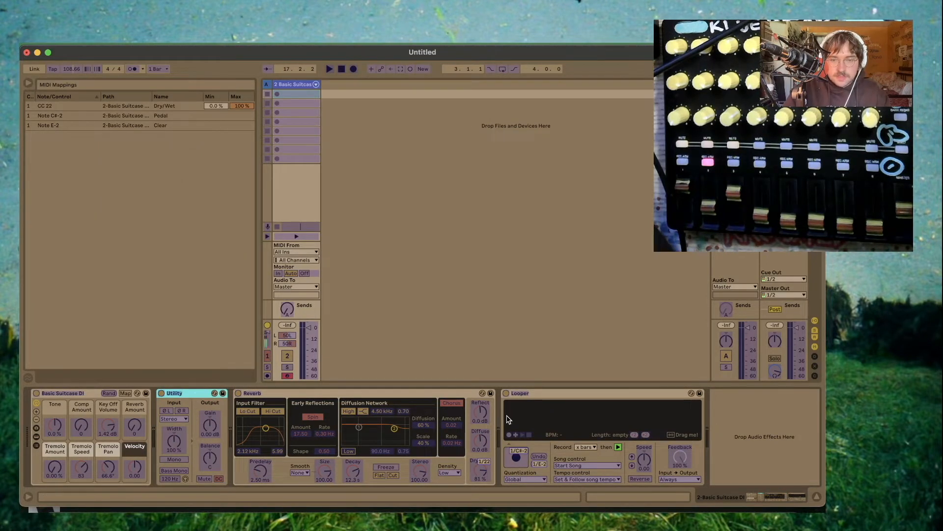
{"action": "key", "text": "super+m"}
{"action": "key", "text": "super+m"}
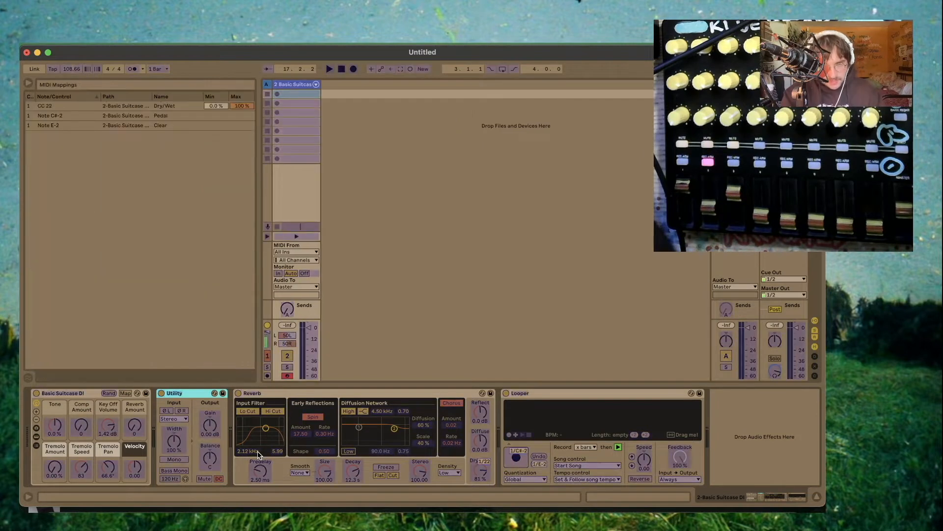
{"action": "left_click", "coordinate": [212, 430]}
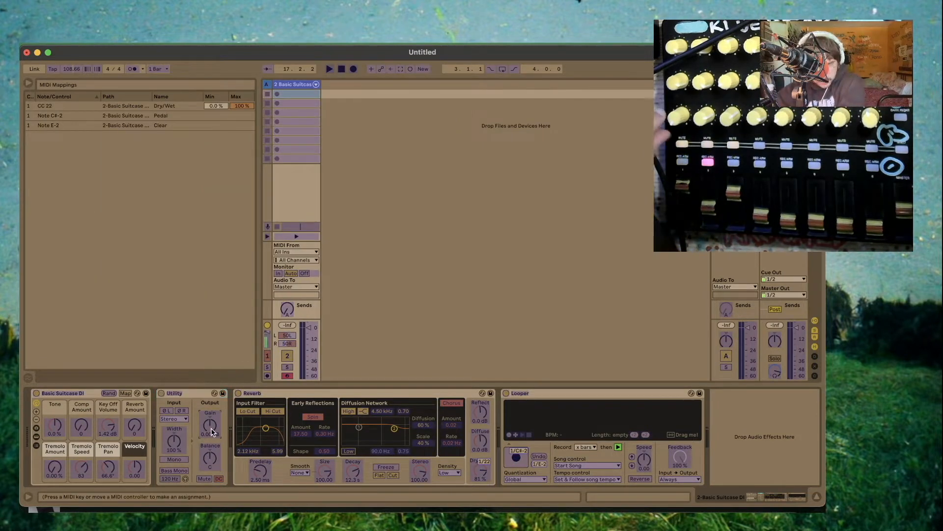
{"action": "key", "text": "super+m"}
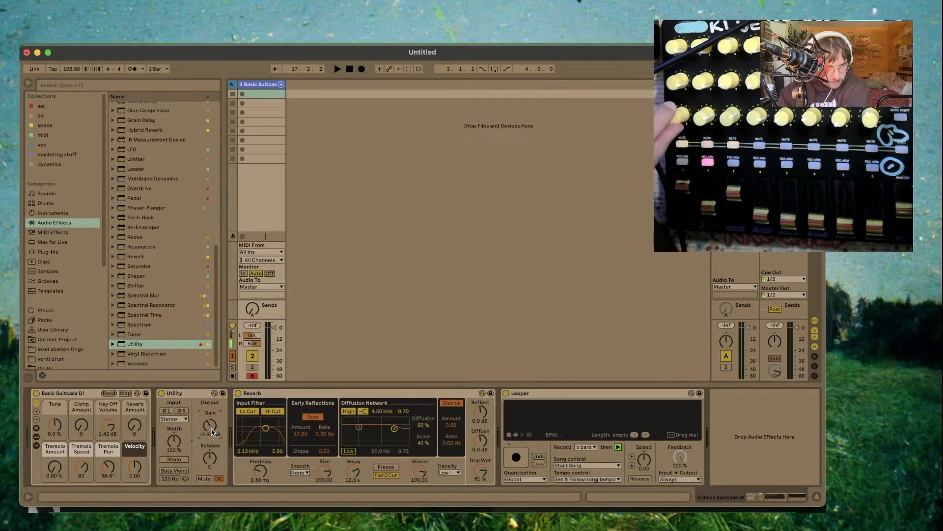
- Insert Max PanStereo from the Max for Live audio effects between the Reverb and the Looper
{"action": "left_click", "coordinate": [44, 126]}
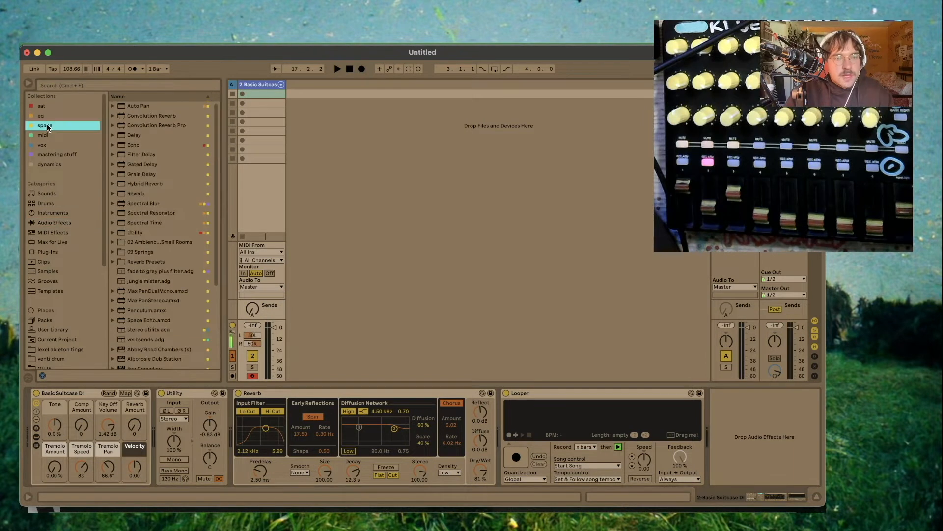
{"action": "left_click", "coordinate": [69, 232]}
{"action": "left_click", "coordinate": [65, 242]}
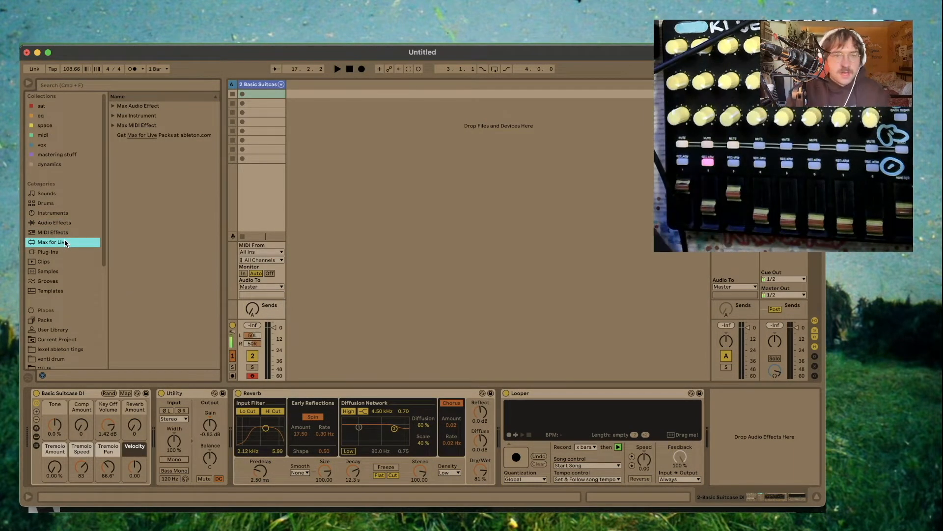
{"action": "left_click", "coordinate": [113, 105]}
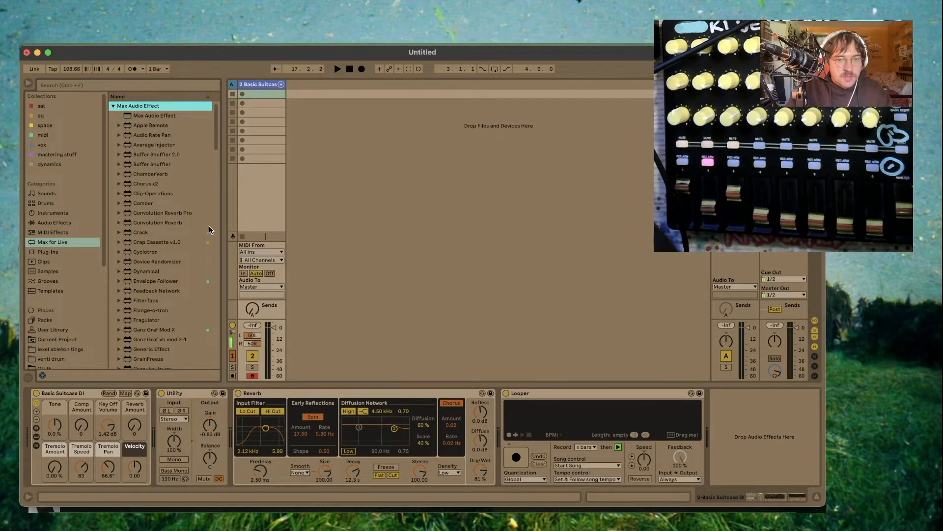
{"action": "scroll", "coordinate": [173, 246], "scroll_direction": "down", "scroll_amount": 15}
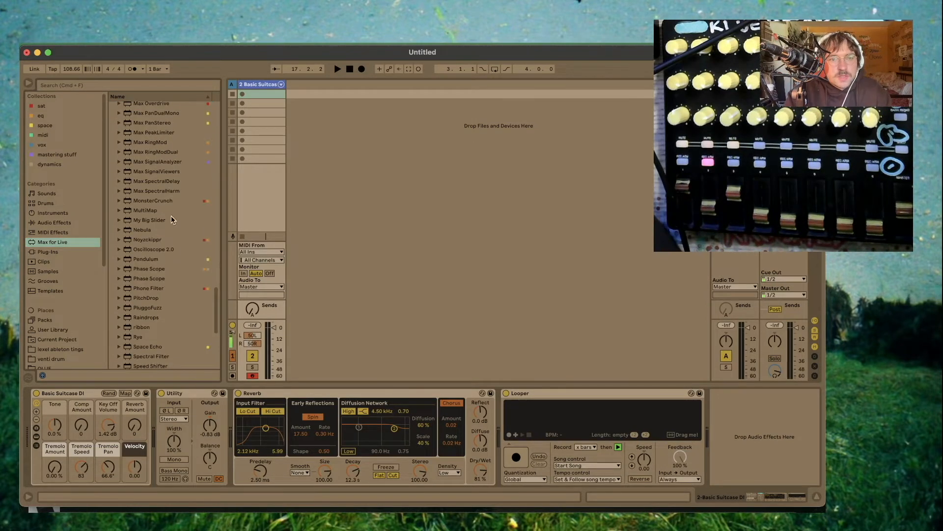
{"action": "left_click_drag", "start_coordinate": [150, 125], "coordinate": [494, 431]}
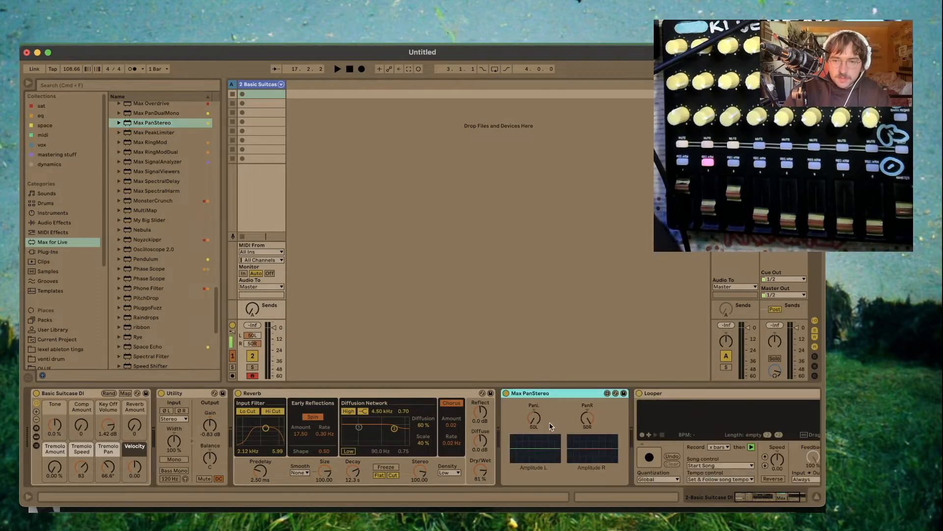
- Map the Max PanStereo's PanL and PanR knobs to controller knobs
{"action": "key", "text": "super+m"}
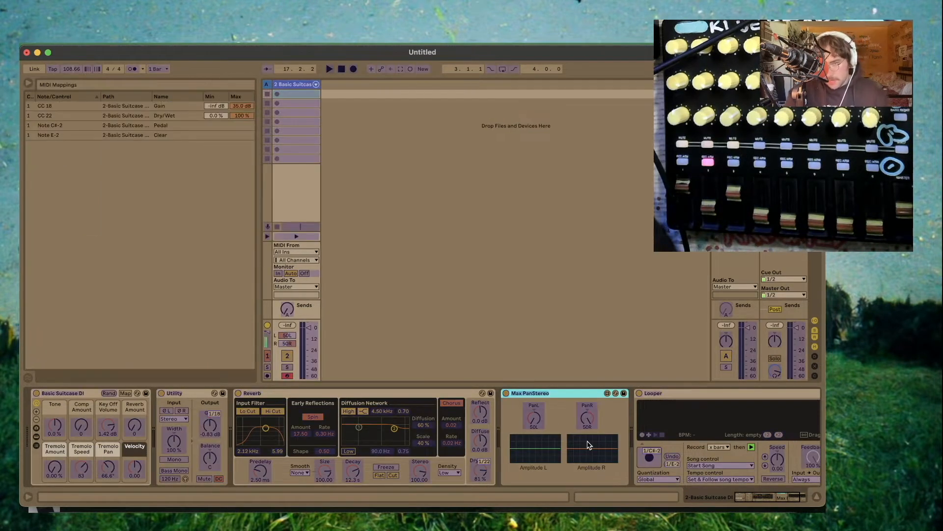
{"action": "left_click", "coordinate": [530, 418]}
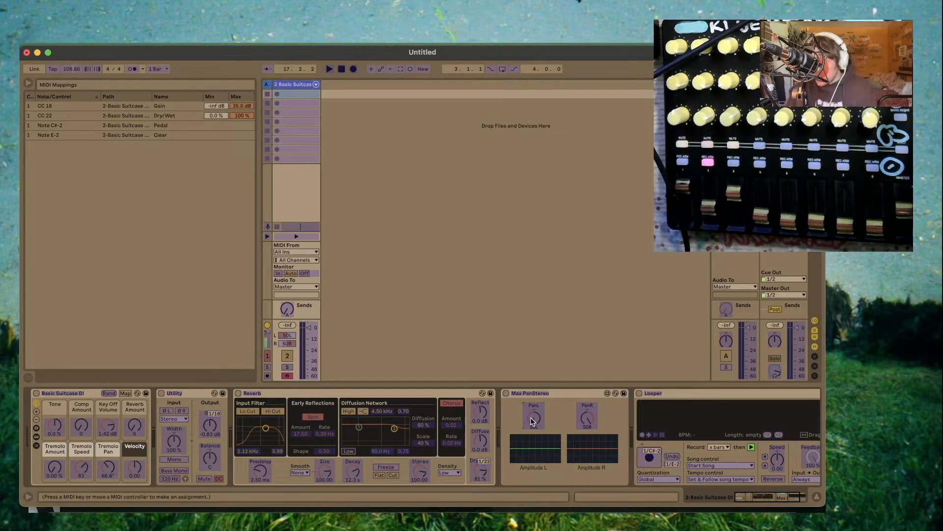
{"action": "left_click", "coordinate": [588, 420]}
{"action": "key", "text": "super+m"}
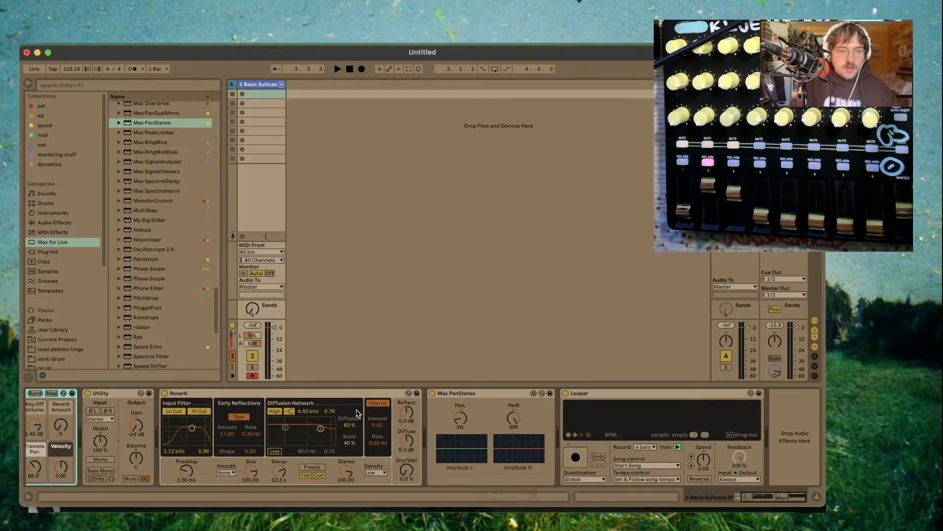
- Set the Kontakt instrument's Tune to -5.00 semitones
{"action": "scroll", "coordinate": [358, 411], "scroll_direction": "left", "scroll_amount": 3}
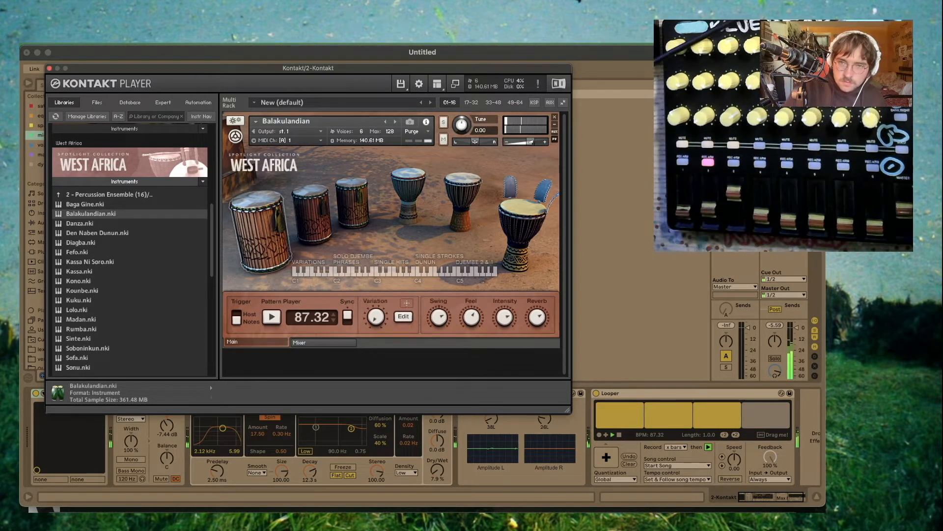
{"action": "left_click_drag", "start_coordinate": [459, 129], "coordinate": [459, 122]}
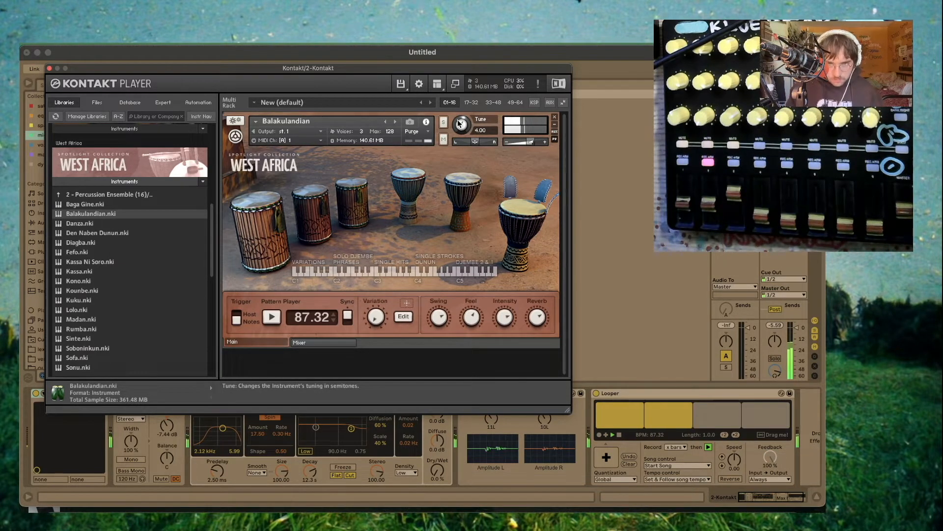
{"action": "left_click_drag", "start_coordinate": [460, 124], "coordinate": [462, 142]}
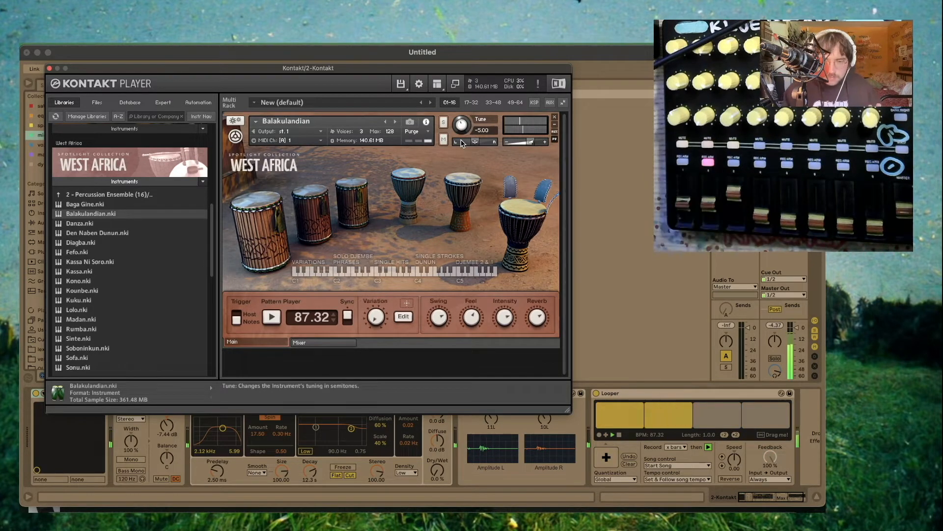
- Close the Kontakt window and restart playback
{"action": "left_click", "coordinate": [49, 68]}
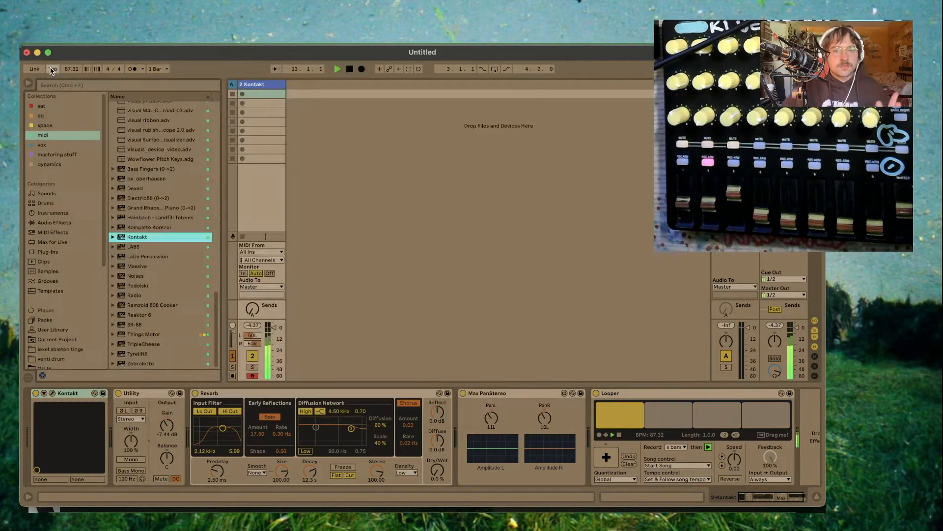
{"action": "key", "text": "space"}
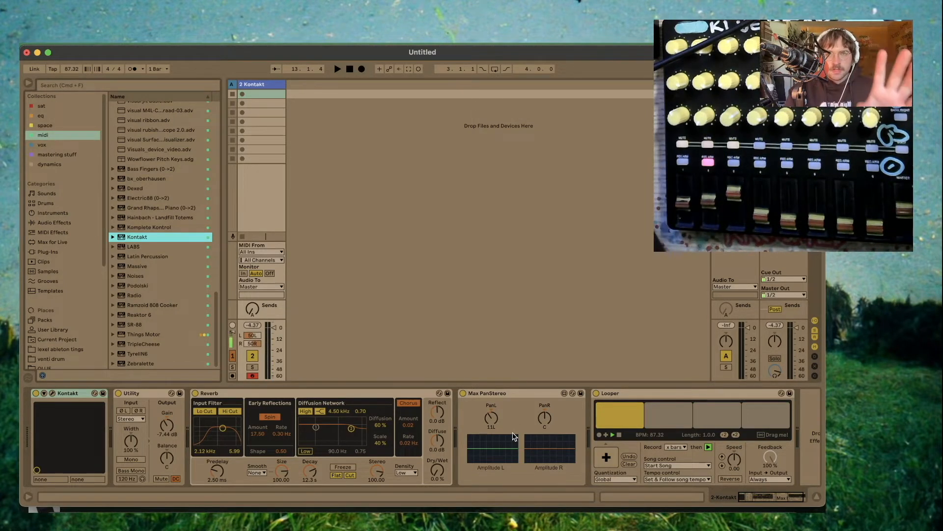
{"action": "key", "text": "space"}
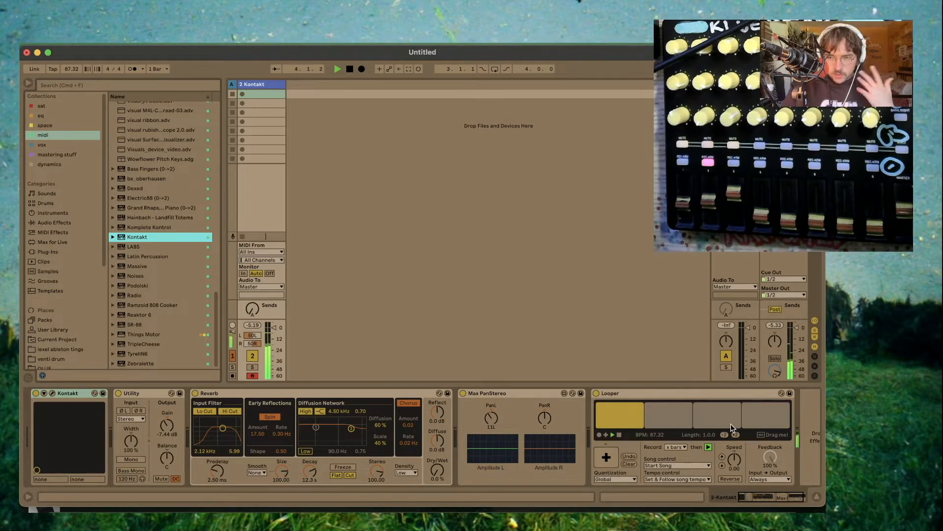
- Drag the Looper's recording into the session as a new audio track and launch its clip
{"action": "left_click_drag", "start_coordinate": [768, 437], "coordinate": [308, 95]}
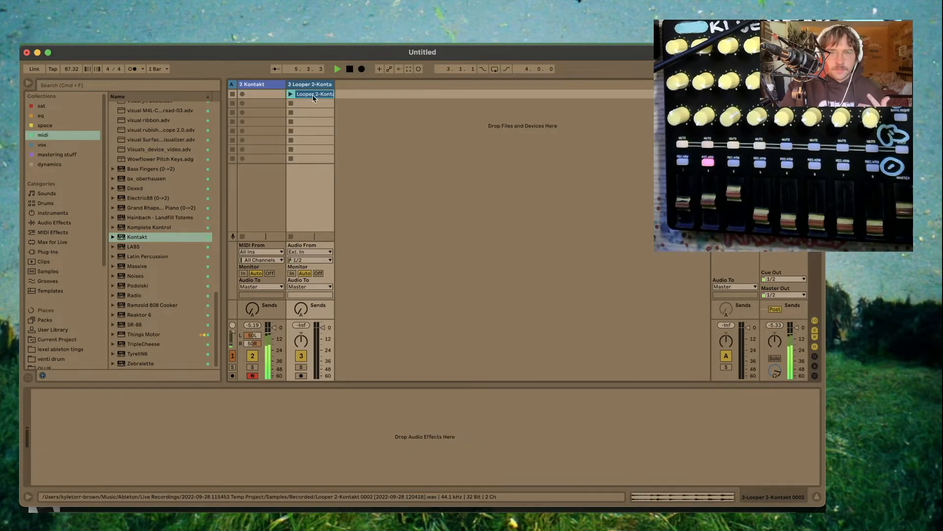
{"action": "left_click", "coordinate": [270, 85]}
{"action": "key", "text": "space"}
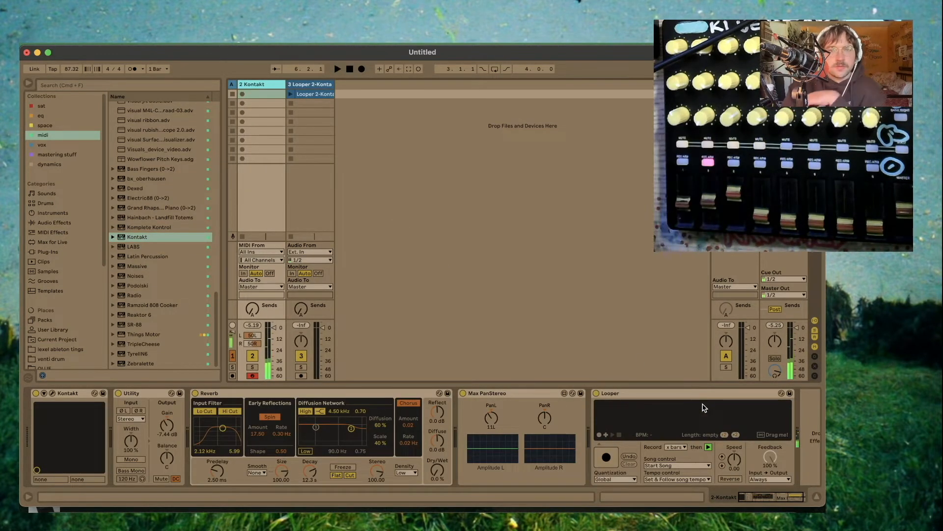
{"action": "left_click", "coordinate": [308, 93]}
{"action": "left_click", "coordinate": [290, 94]}
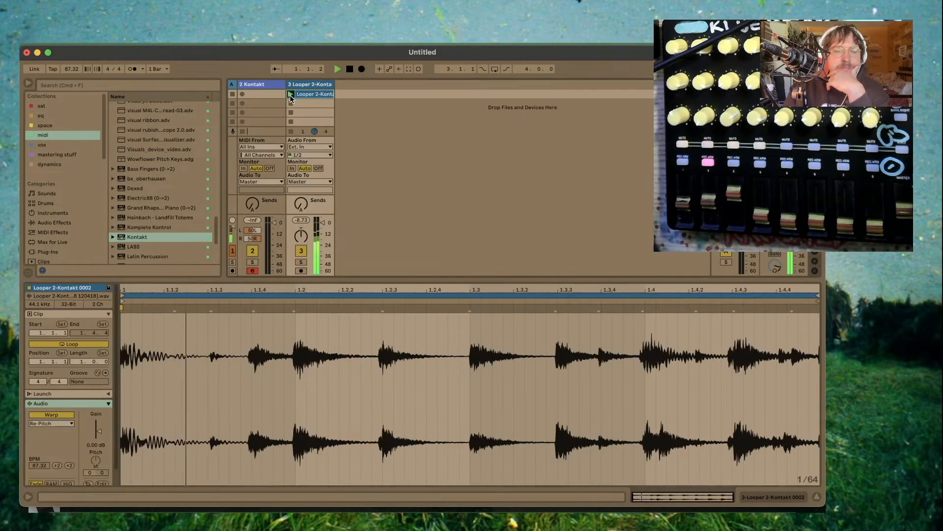
- Set the clip's warp mode to Complex Pro, lower its transposition and set Formants to 74.22
{"action": "left_click", "coordinate": [54, 422]}
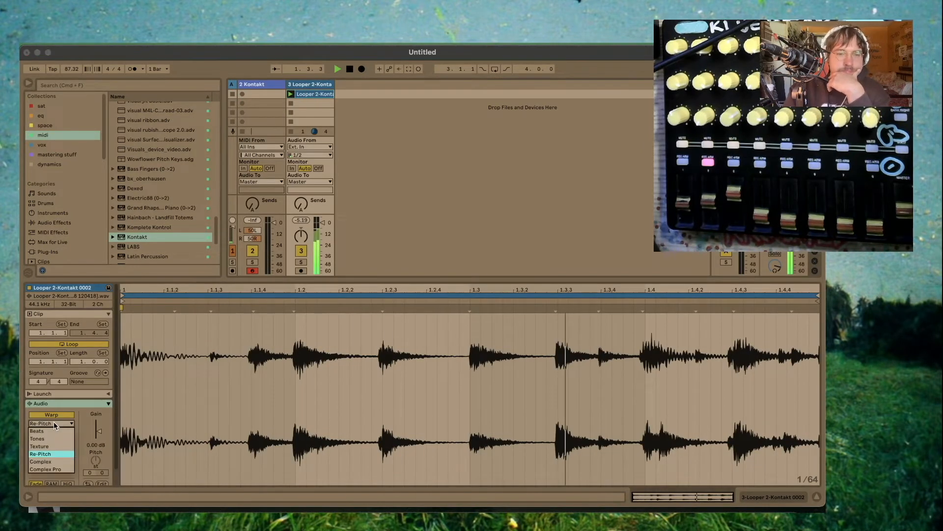
{"action": "left_click", "coordinate": [61, 464]}
{"action": "left_click_drag", "start_coordinate": [94, 461], "coordinate": [61, 475]}
{"action": "left_click_drag", "start_coordinate": [61, 438], "coordinate": [61, 444]}
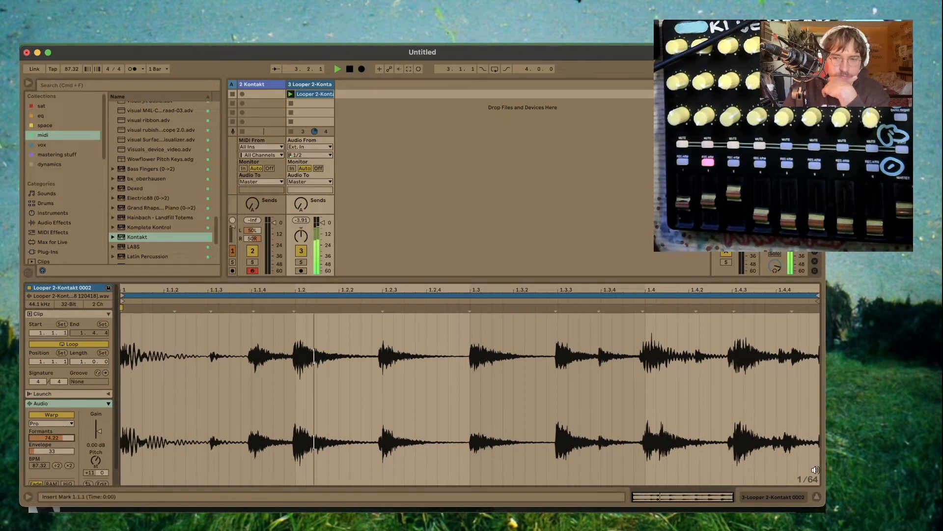
- Load The Gentleman piano into Kontakt, replacing the drum instrument without saving changes, and close the plugin window
{"action": "left_click", "coordinate": [793, 496]}
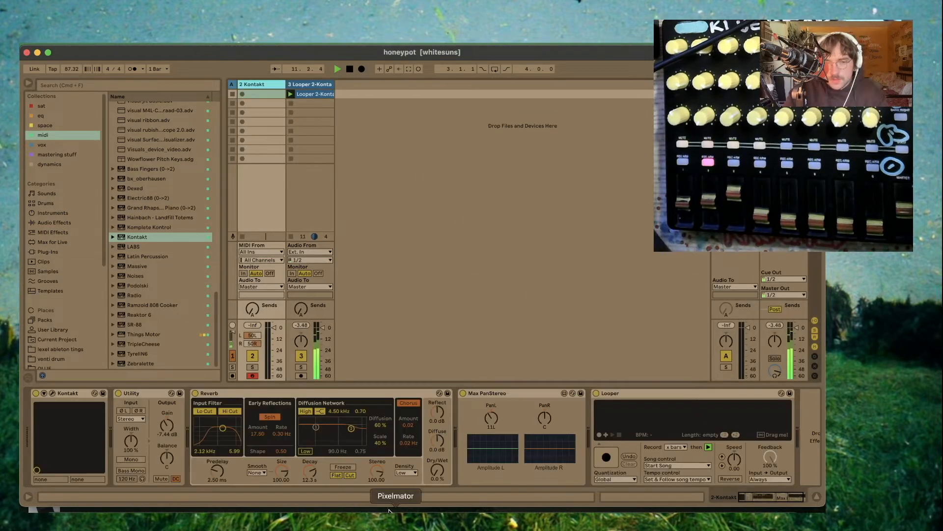
{"action": "left_click", "coordinate": [53, 393]}
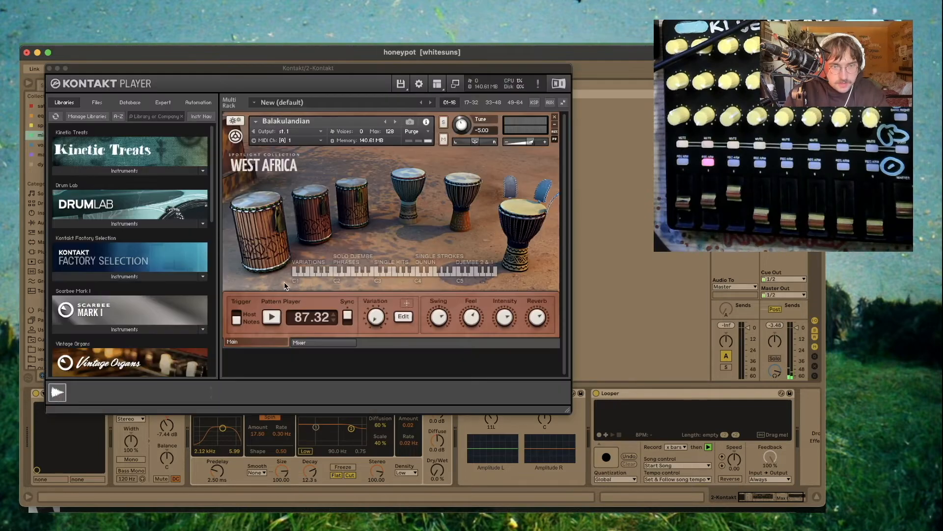
{"action": "scroll", "coordinate": [124, 243], "scroll_direction": "down", "scroll_amount": 10}
{"action": "left_click", "coordinate": [124, 244]}
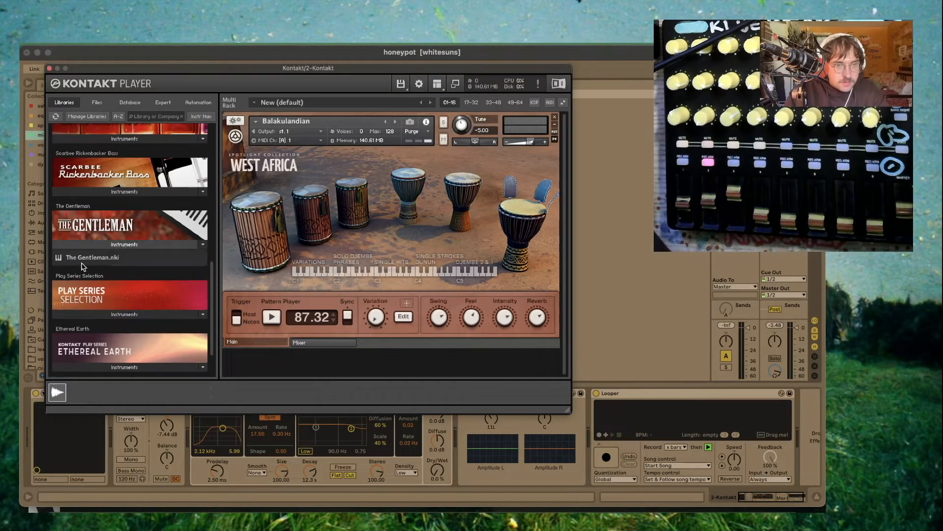
{"action": "double_click", "coordinate": [92, 257]}
{"action": "left_click", "coordinate": [554, 120]}
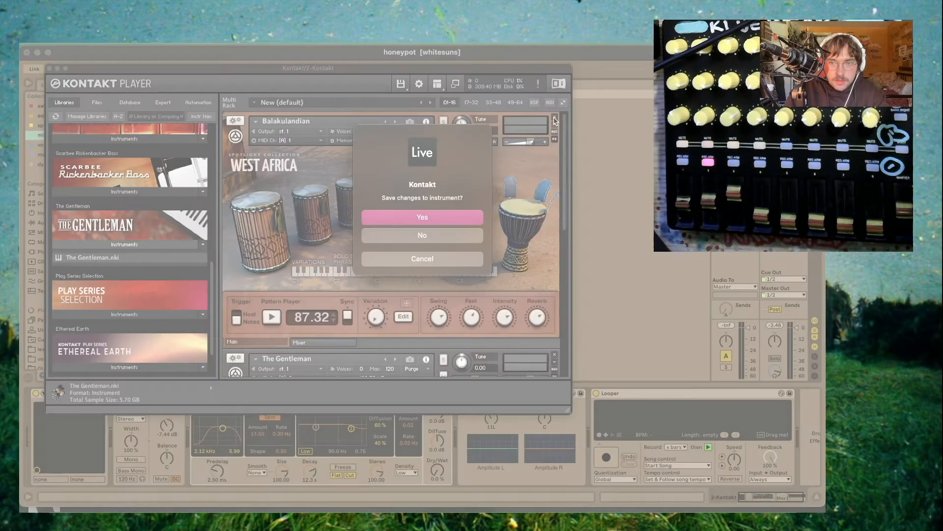
{"action": "left_click", "coordinate": [433, 237]}
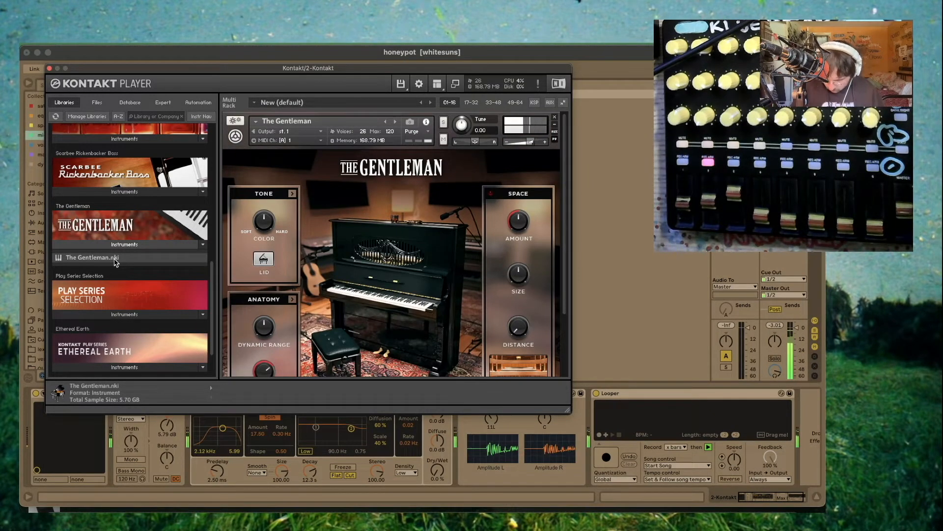
{"action": "key", "text": "super+w"}
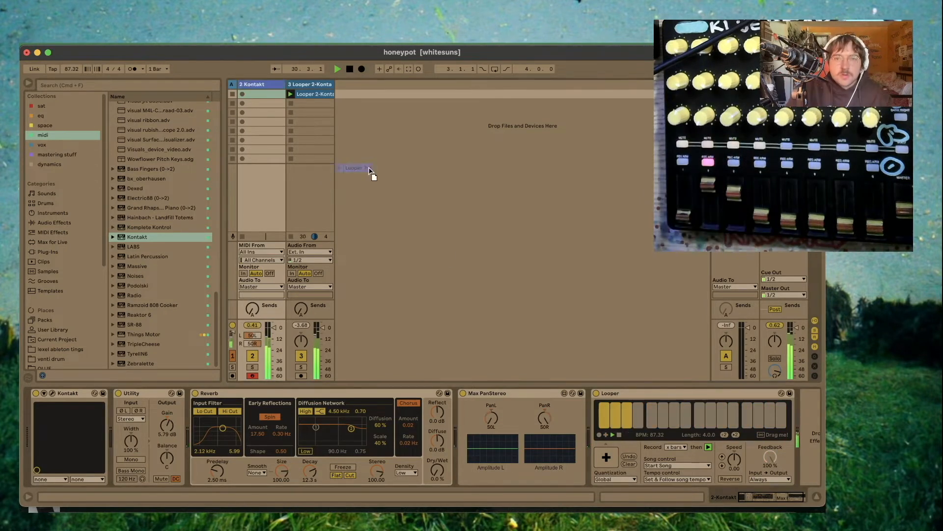
- Drag the new Looper recording into the session as a fourth track and launch its clip
{"action": "left_click_drag", "start_coordinate": [372, 174], "coordinate": [357, 94]}
{"action": "left_click", "coordinate": [260, 84]}
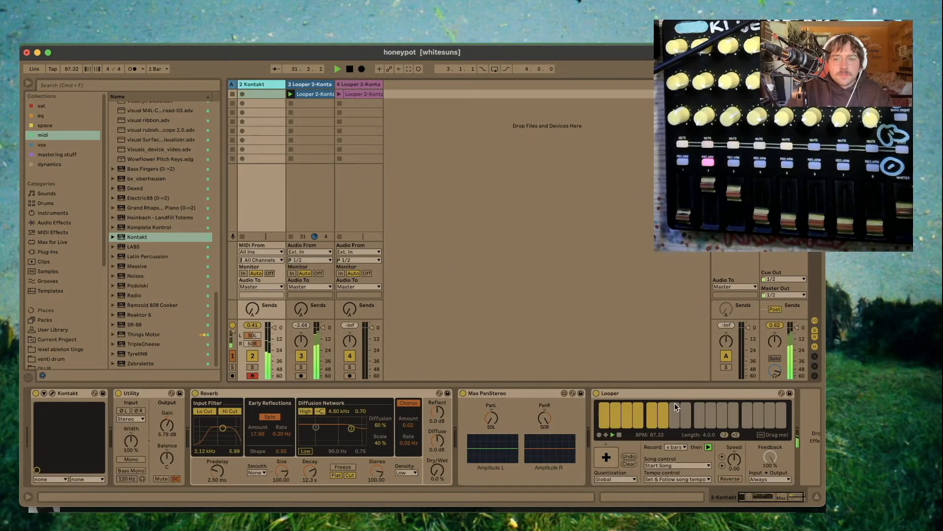
{"action": "left_click", "coordinate": [359, 90]}
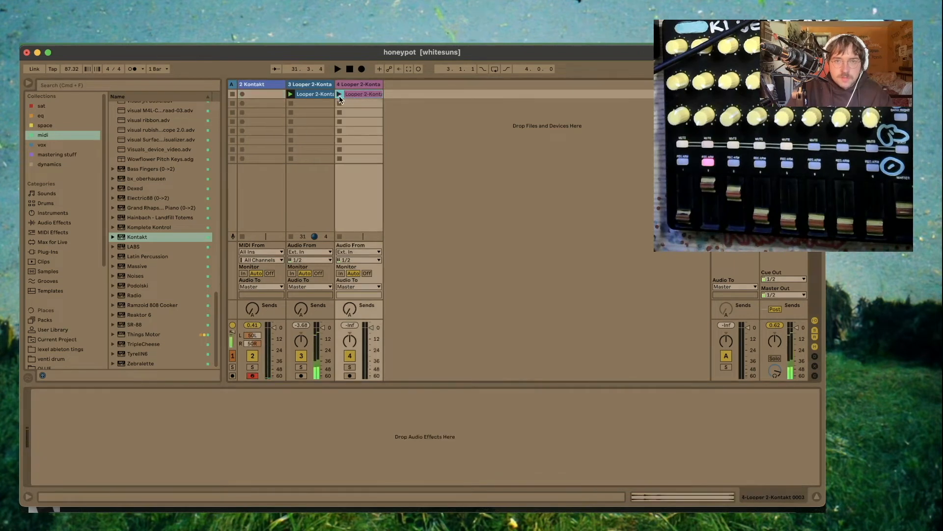
{"action": "left_click", "coordinate": [339, 95]}
{"action": "left_click", "coordinate": [352, 94]}
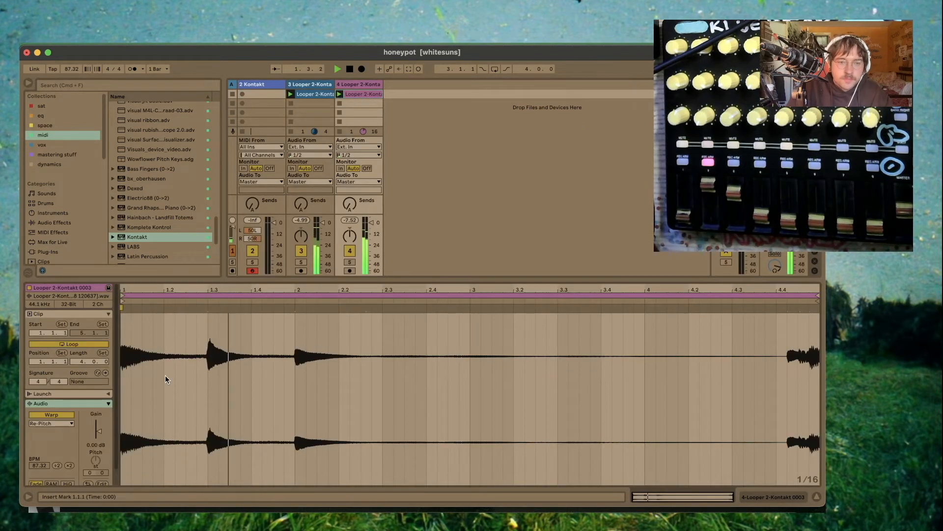
{"action": "left_click", "coordinate": [319, 95]}
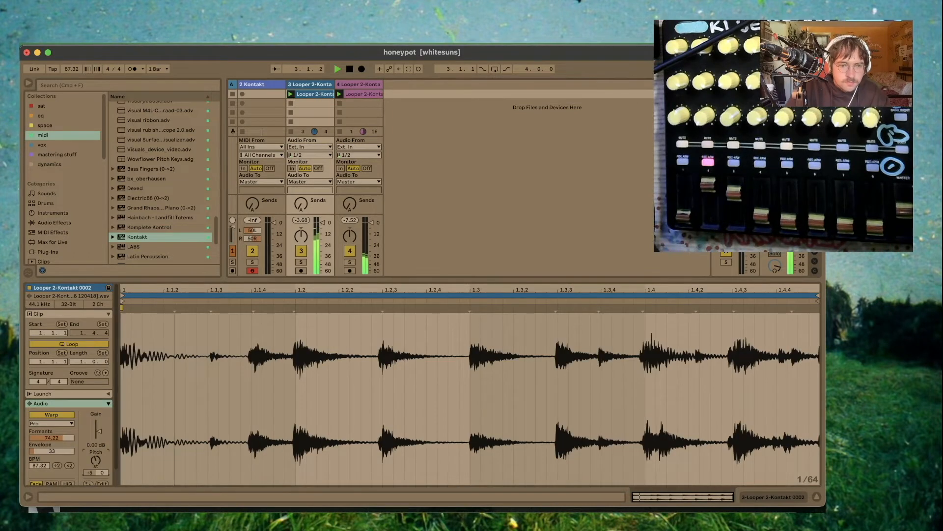
- Undo the Looper's last overdub layer and close the Kontakt window
{"action": "left_click", "coordinate": [769, 498]}
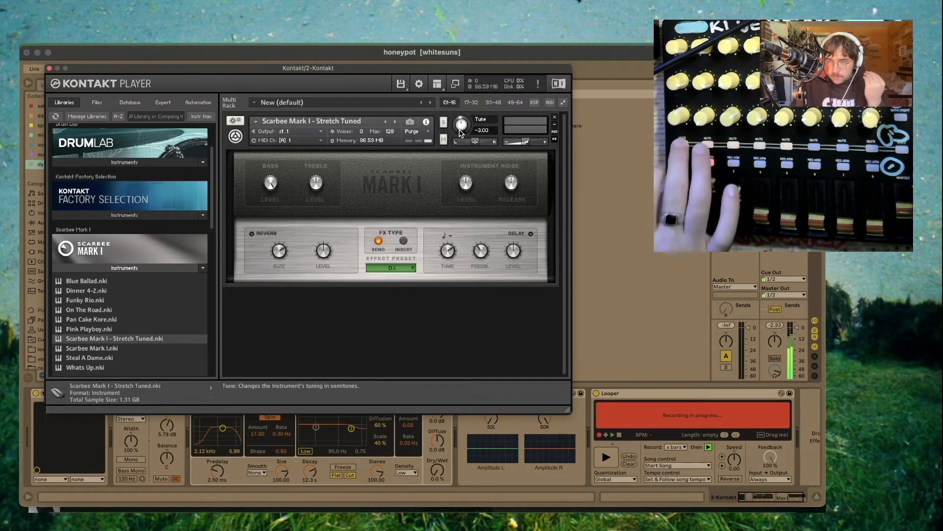
{"action": "left_click", "coordinate": [632, 459]}
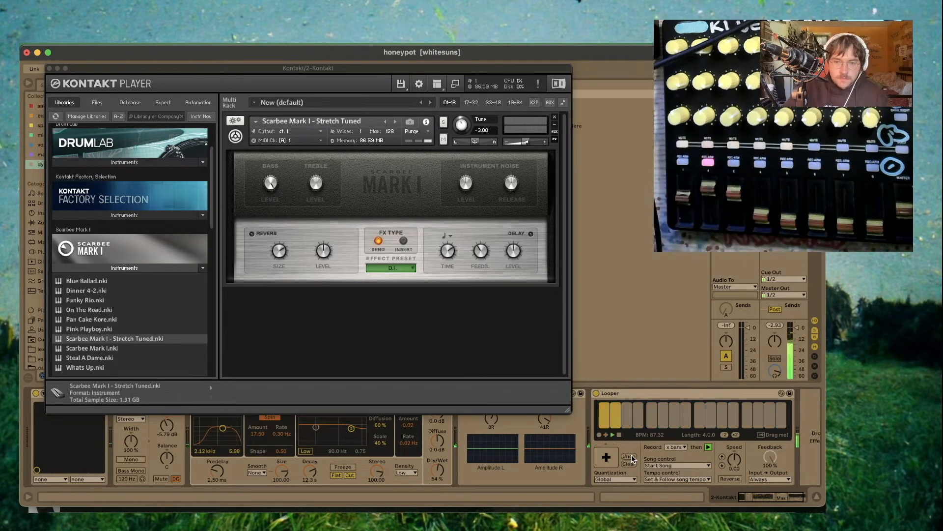
{"action": "left_click", "coordinate": [49, 68]}
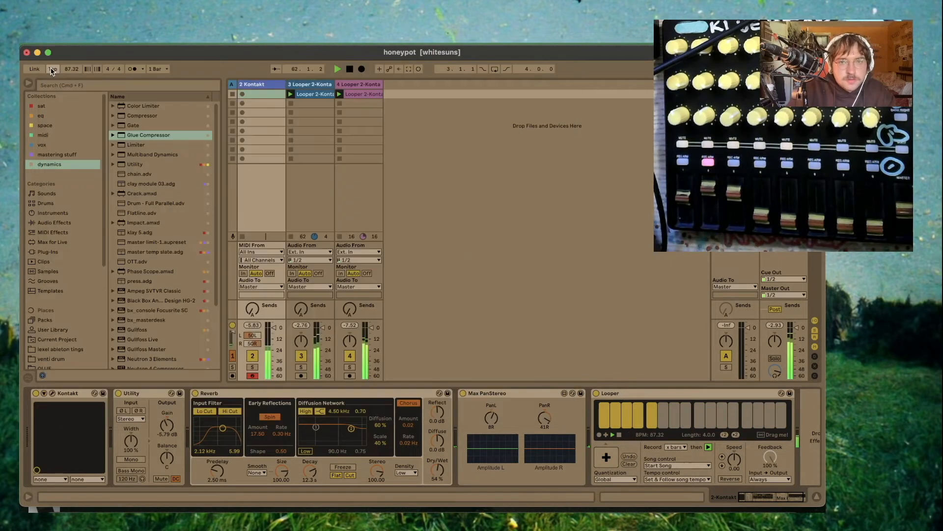
- Drag the Looper recording into the session as a fifth track and save the set
{"action": "left_click_drag", "start_coordinate": [761, 437], "coordinate": [400, 97]}
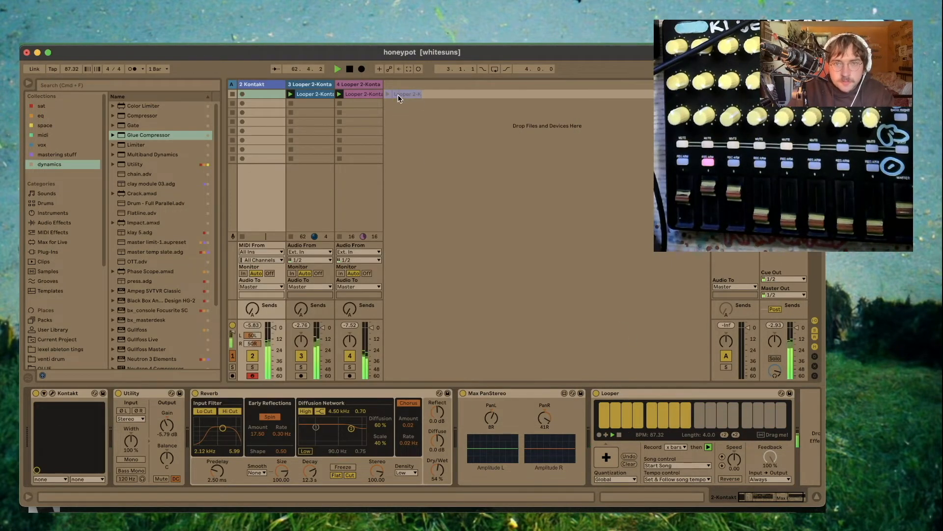
{"action": "left_click_drag", "start_coordinate": [400, 97], "coordinate": [400, 96]}
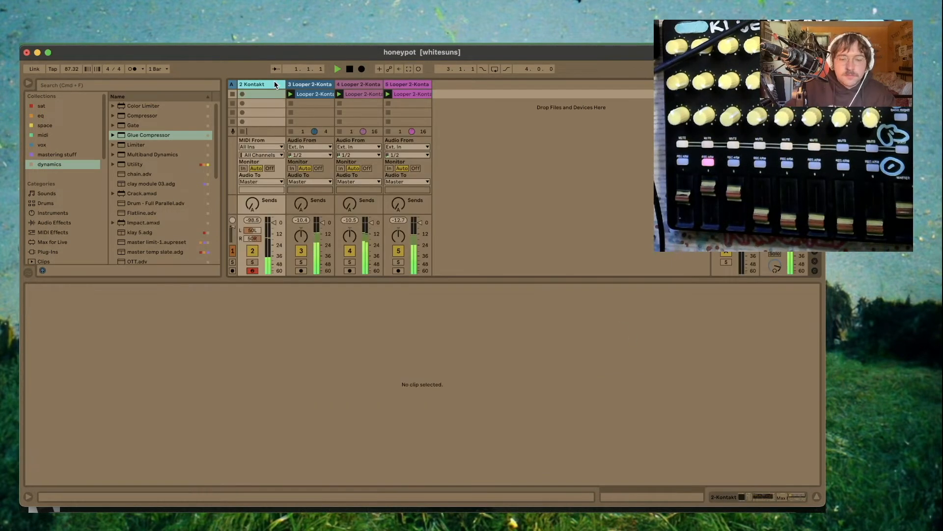
{"action": "key", "text": "super+s"}
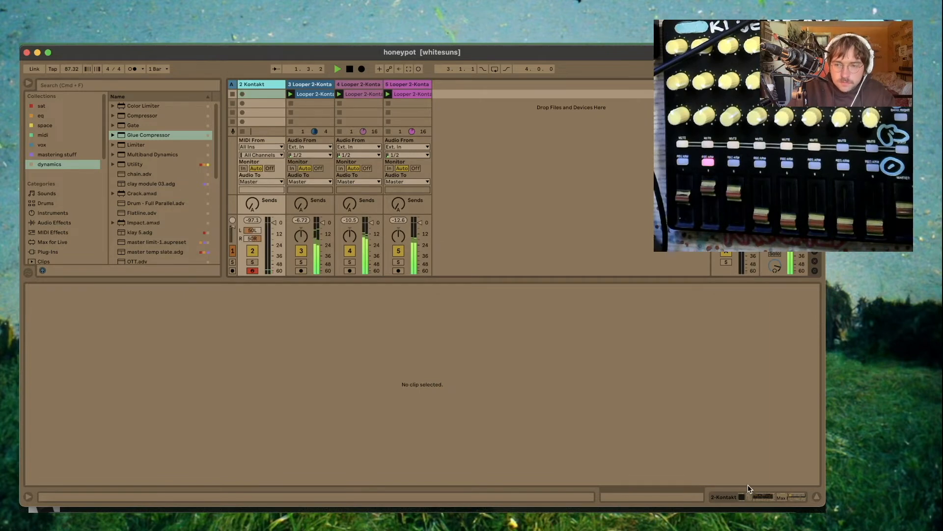
{"action": "left_click", "coordinate": [757, 497]}
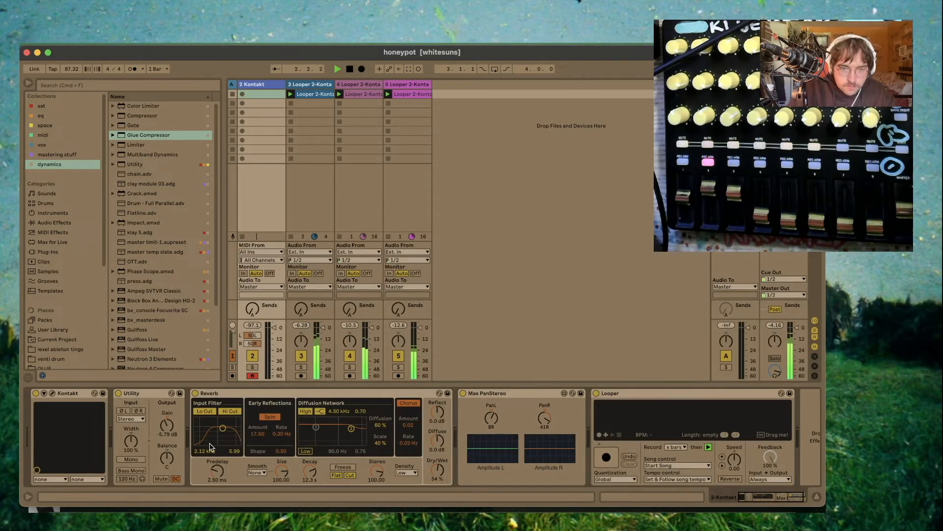
- Close the Kontakt bass window and drag the Looper's new recording into the session as another track
{"action": "left_click", "coordinate": [52, 393]}
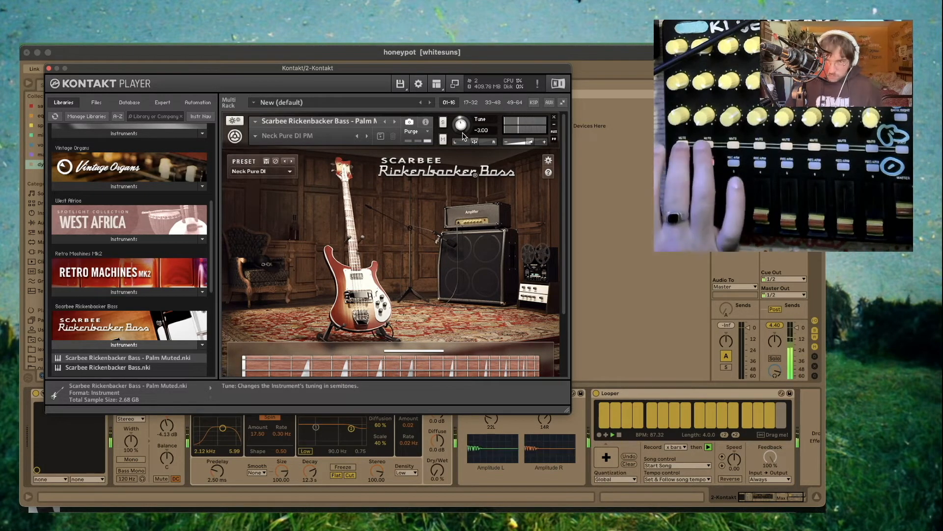
{"action": "key", "text": "super+alt+p"}
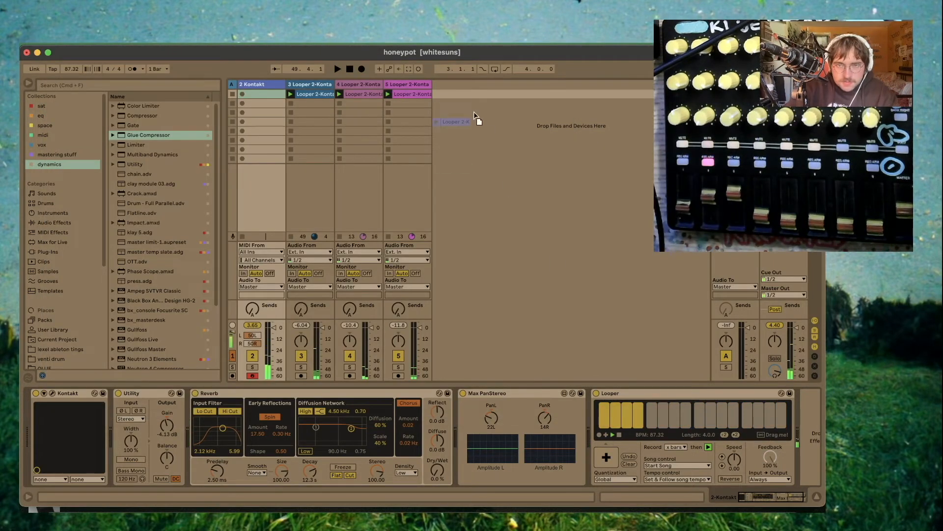
{"action": "left_click_drag", "start_coordinate": [457, 95], "coordinate": [457, 94]}
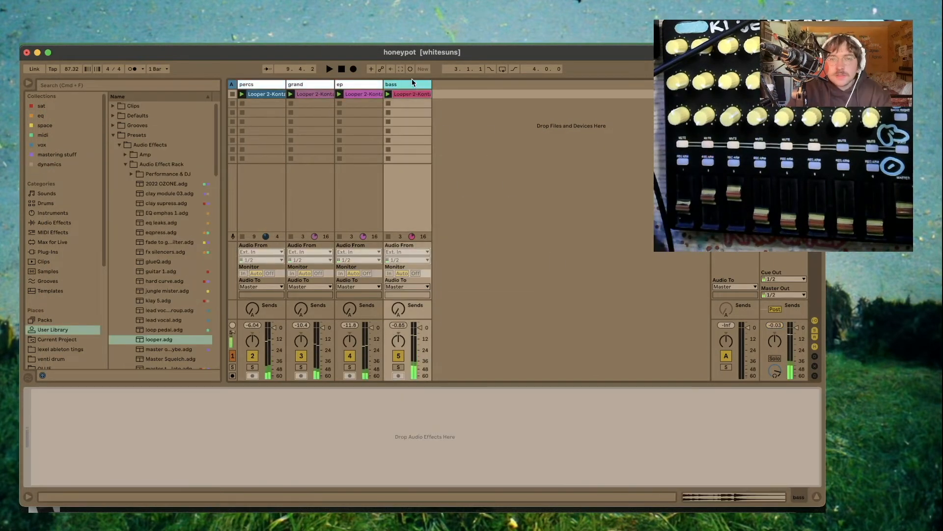
- Assign new colours to the percs, grand, ep and bass track headers
{"action": "right_click", "coordinate": [412, 82]}
{"action": "left_click", "coordinate": [446, 147]}
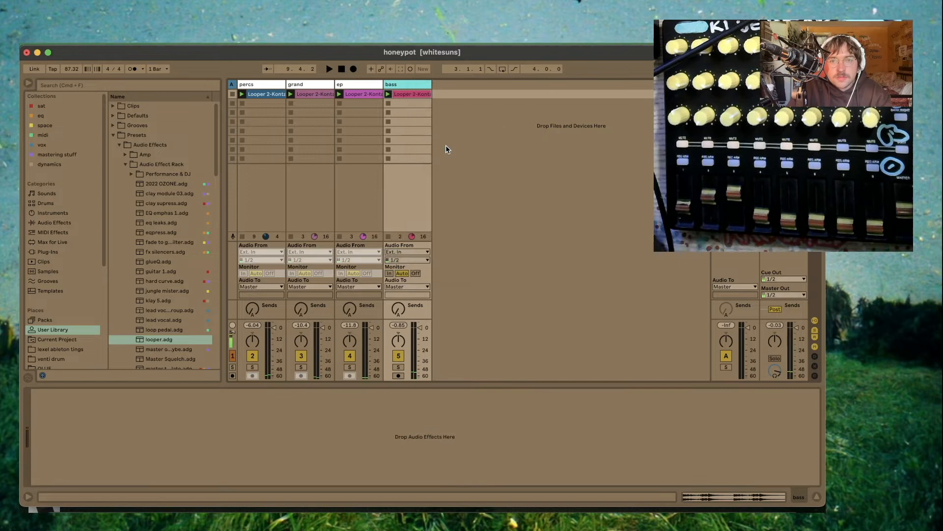
{"action": "left_click", "coordinate": [364, 84]}
{"action": "right_click", "coordinate": [282, 84]}
{"action": "left_click", "coordinate": [354, 205]}
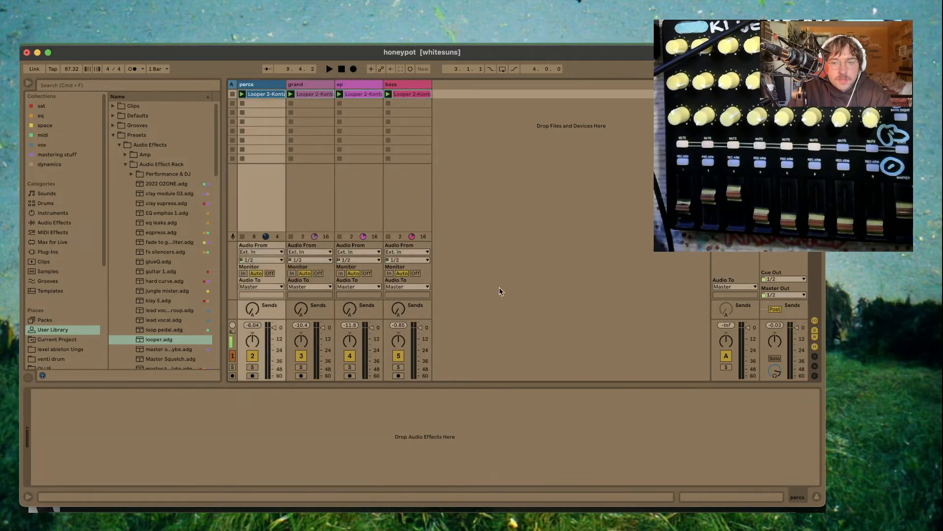
- Select all four looped clips and set their warp mode to Re-Pitch
{"action": "left_click", "coordinate": [749, 495]}
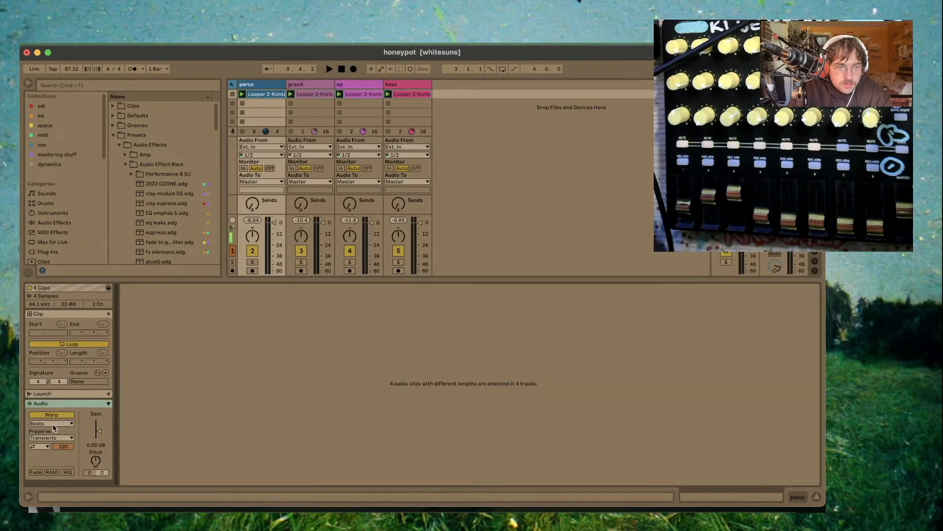
{"action": "left_click", "coordinate": [52, 423]}
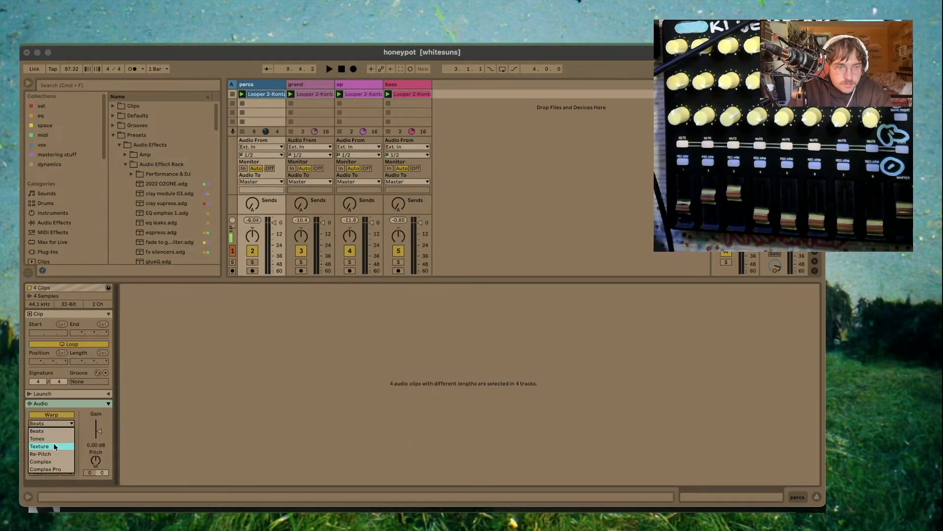
{"action": "left_click", "coordinate": [53, 445]}
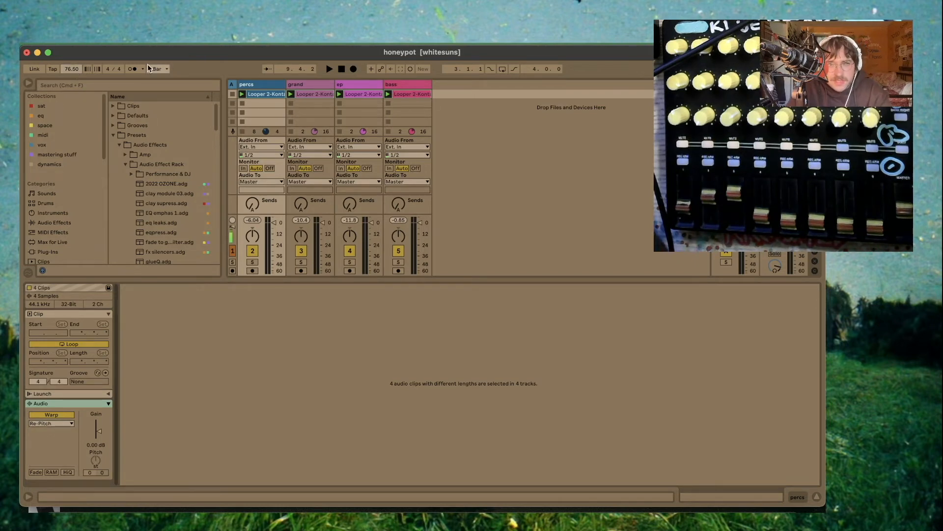
- Insert a new MIDI track with a Drum Rack and move it to the first position before percs
{"action": "key", "text": "space"}
{"action": "left_click", "coordinate": [271, 85]}
{"action": "key", "text": "super+shift+t"}
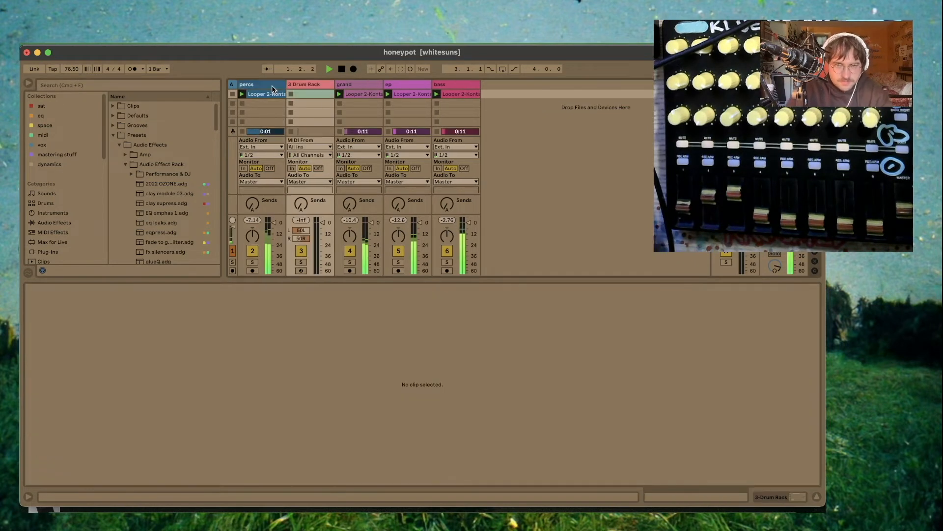
{"action": "left_click_drag", "start_coordinate": [315, 87], "coordinate": [246, 86]}
- Arm the Drum Rack track for recording and open its device chain
{"action": "left_click", "coordinate": [252, 271]}
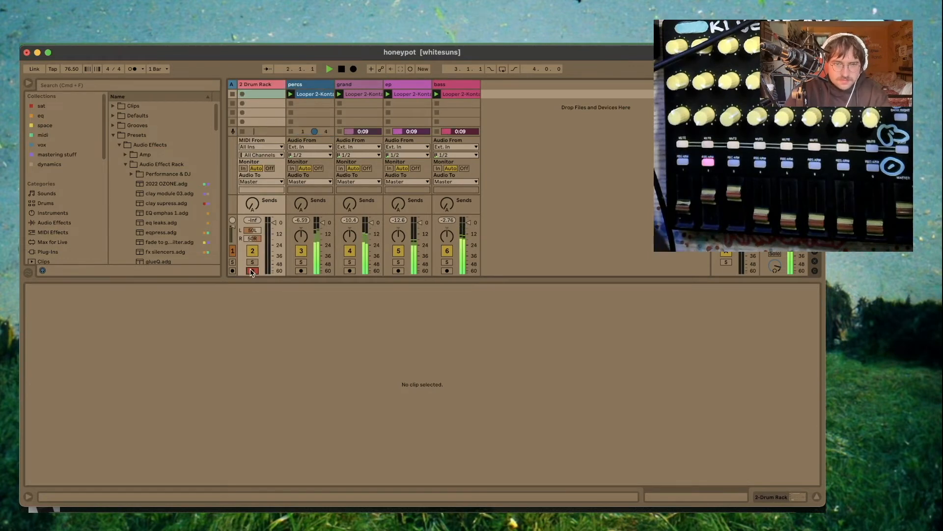
{"action": "left_click", "coordinate": [783, 495]}
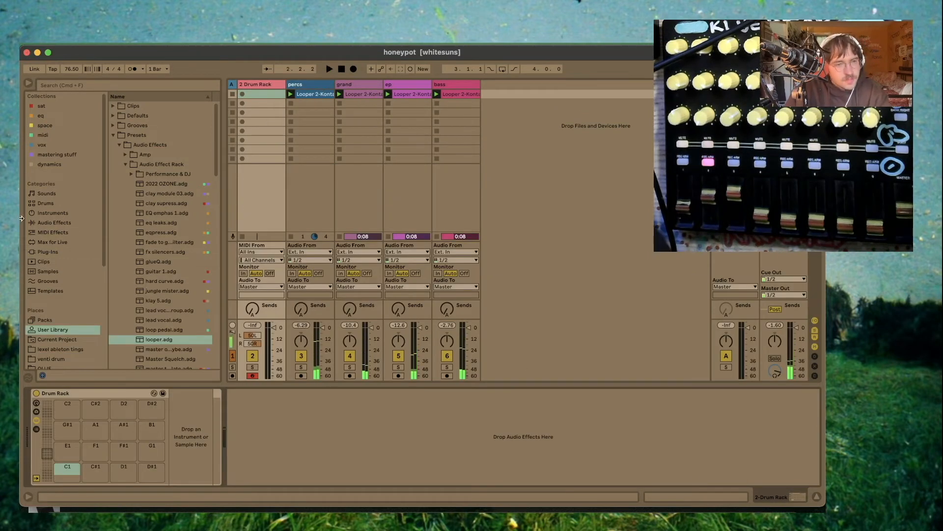
{"action": "scroll", "coordinate": [69, 294], "scroll_direction": "down", "scroll_amount": 6}
{"action": "left_click", "coordinate": [69, 305]}
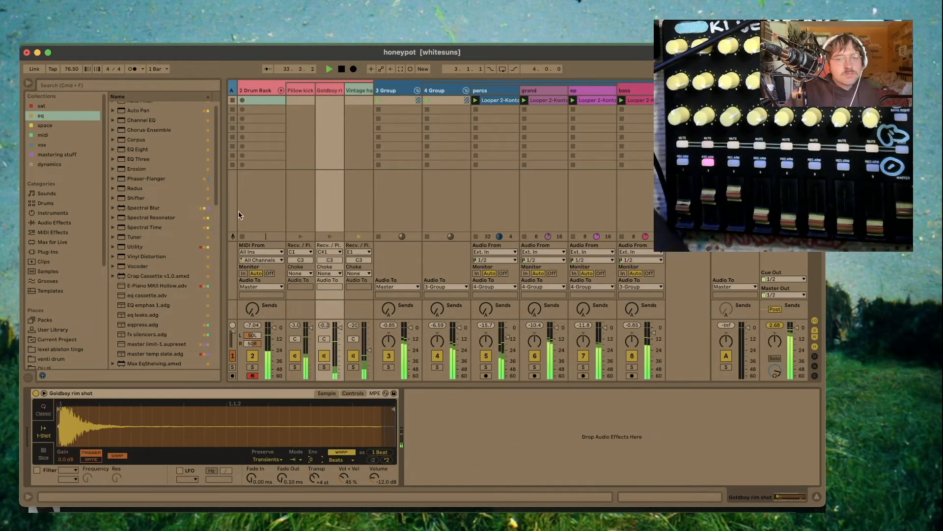
- Raise the J37 IN/OUT macro on the master track's WERK2 rack
{"action": "left_click", "coordinate": [296, 91]}
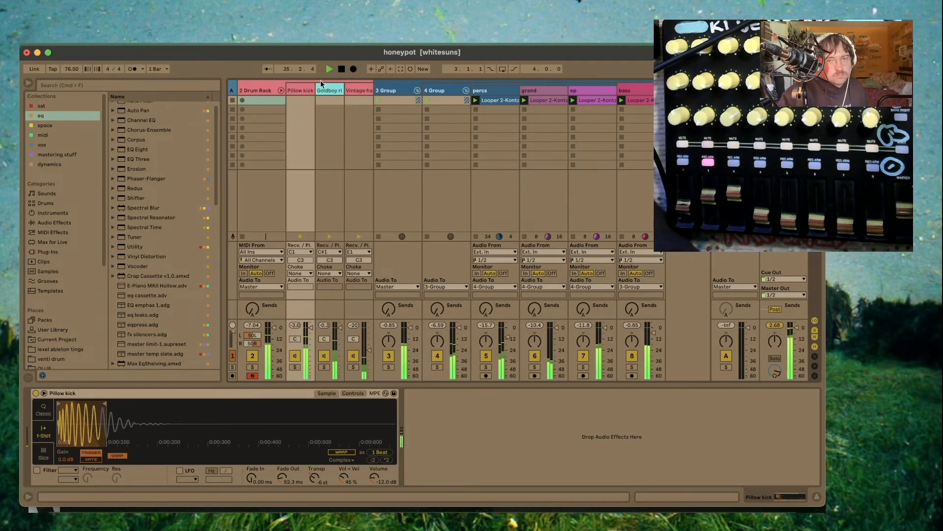
{"action": "left_click", "coordinate": [783, 90]}
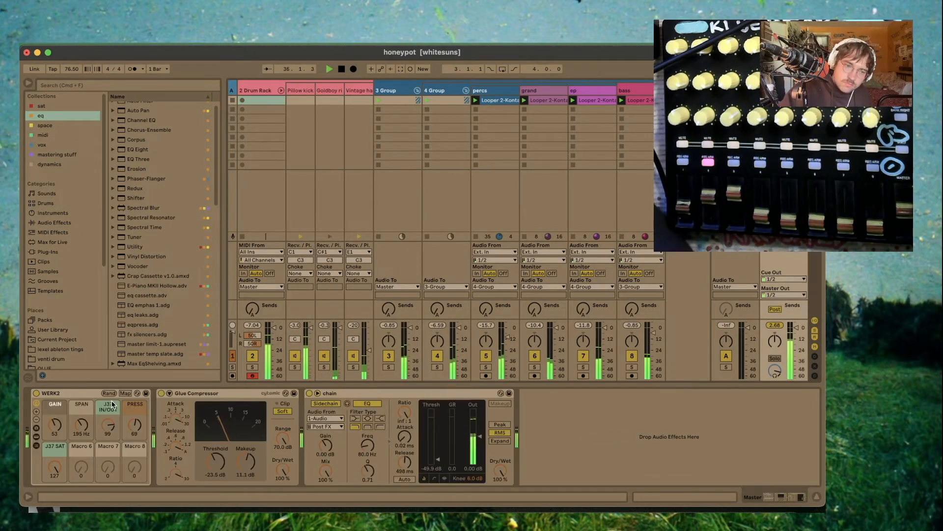
{"action": "left_click_drag", "start_coordinate": [109, 430], "coordinate": [108, 419]}
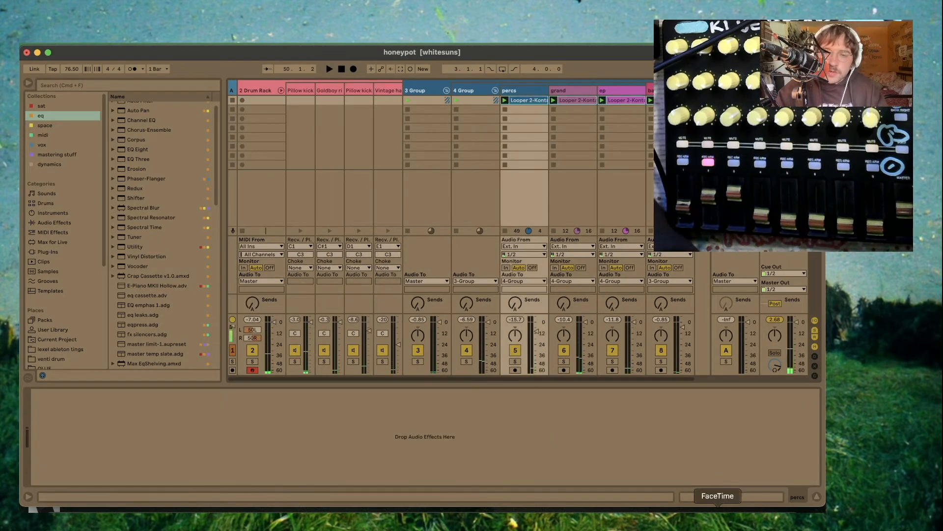
- Set the four looped clips' warp mode to Complex Pro, nudge their pitch up, and start playback
{"action": "left_click", "coordinate": [726, 500]}
{"action": "left_click", "coordinate": [52, 423]}
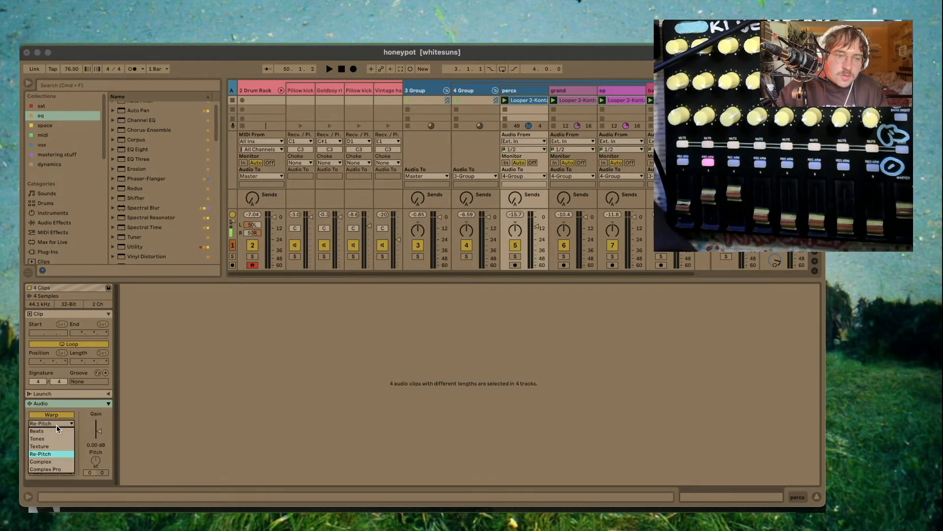
{"action": "left_click", "coordinate": [54, 470]}
{"action": "left_click_drag", "start_coordinate": [95, 460], "coordinate": [96, 457]}
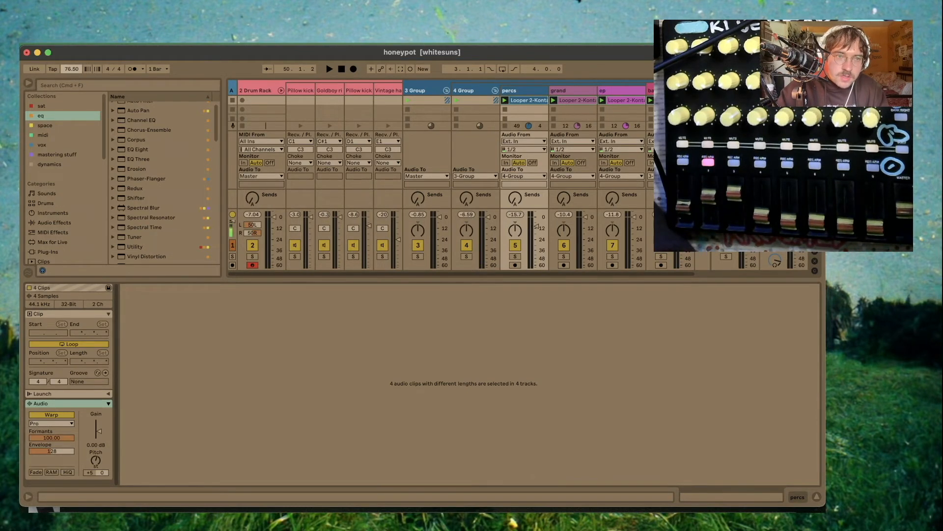
{"action": "key", "text": "space"}
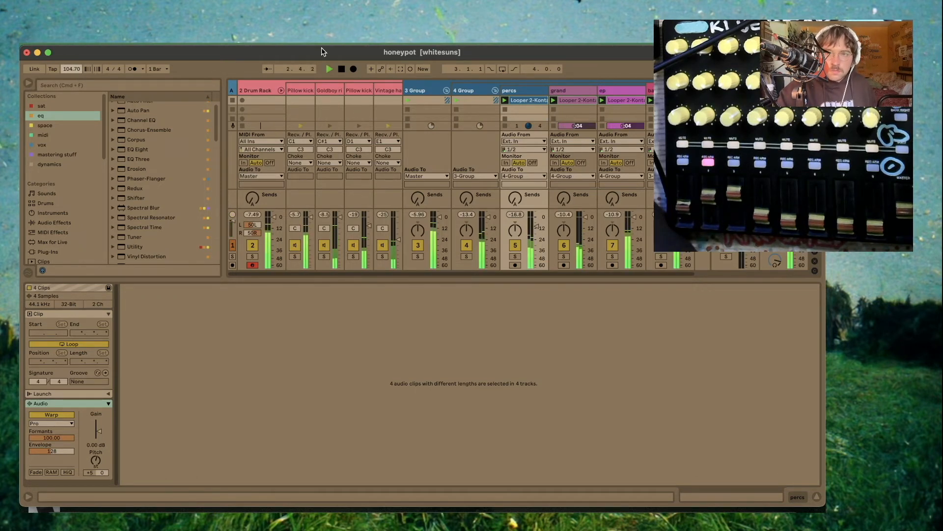
- Turn the RC-20 Retro Color Noise knob on the Drum Rack track down to 0% and close the plugin
{"action": "left_click", "coordinate": [390, 91]}
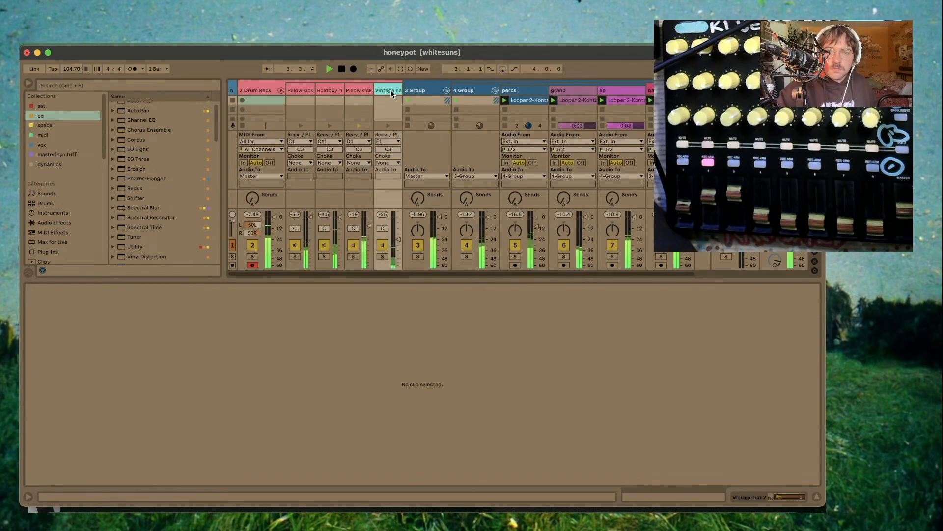
{"action": "left_click", "coordinate": [781, 499]}
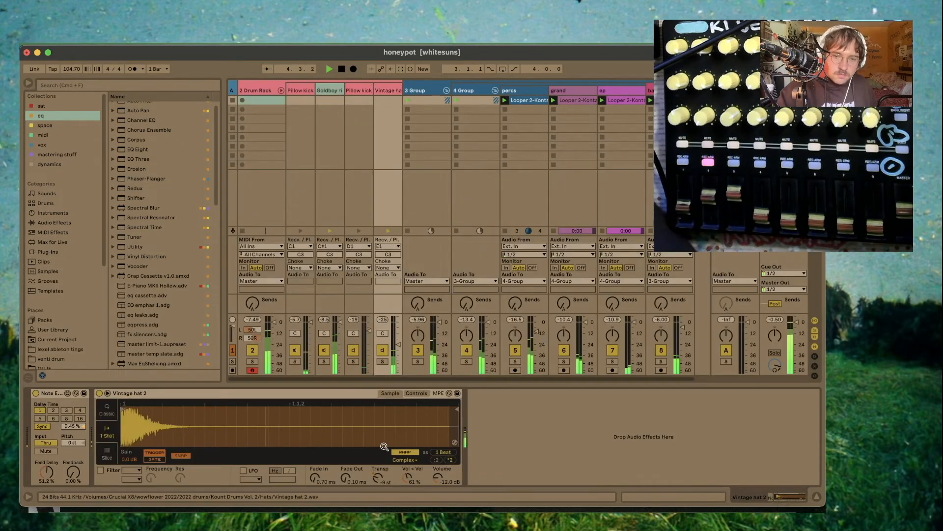
{"action": "left_click", "coordinate": [402, 452]}
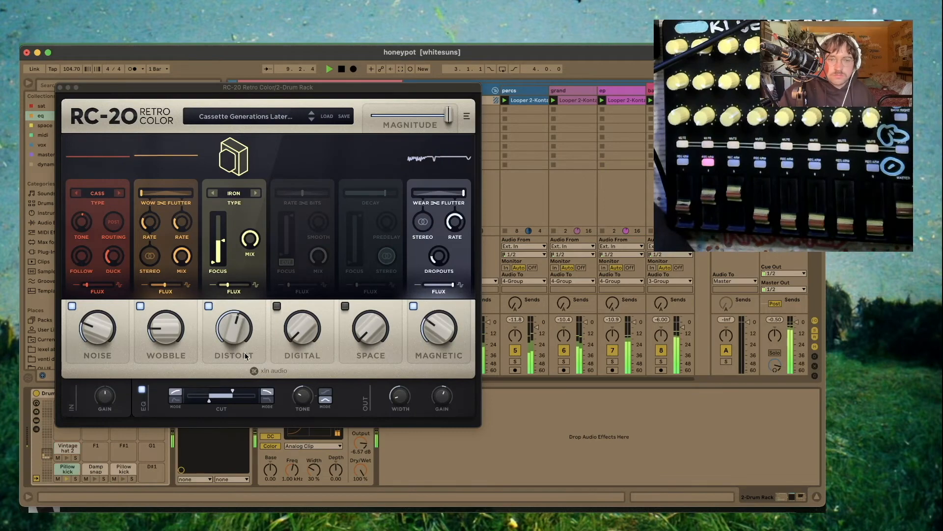
{"action": "left_click_drag", "start_coordinate": [100, 333], "coordinate": [99, 363]}
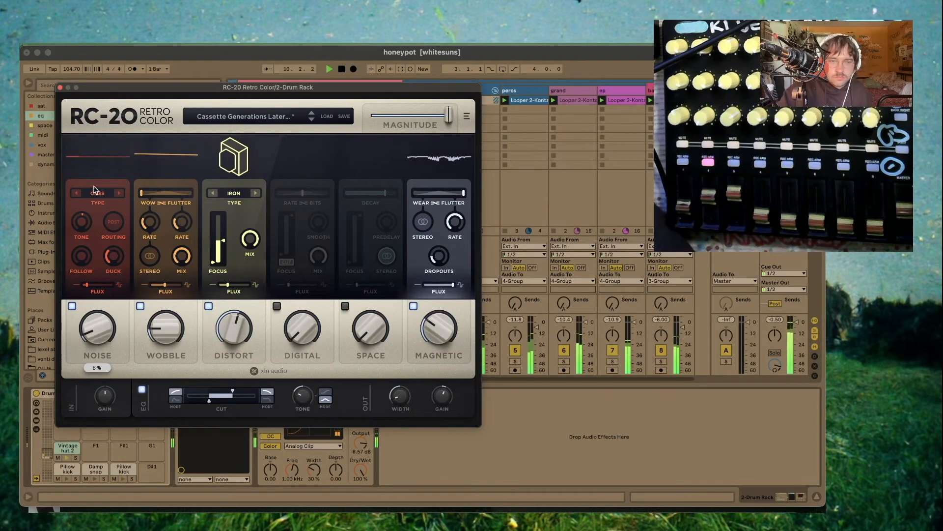
{"action": "left_click", "coordinate": [60, 87]}
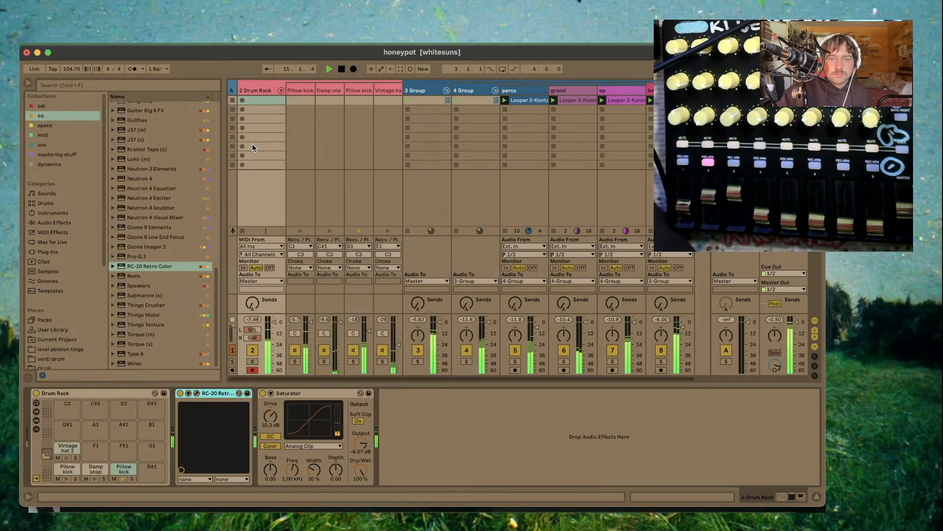
- Reopen RC-20 Retro Color and step back to the Cassette Bad Batteries preset
{"action": "left_click", "coordinate": [197, 393]}
{"action": "left_click", "coordinate": [310, 111]}
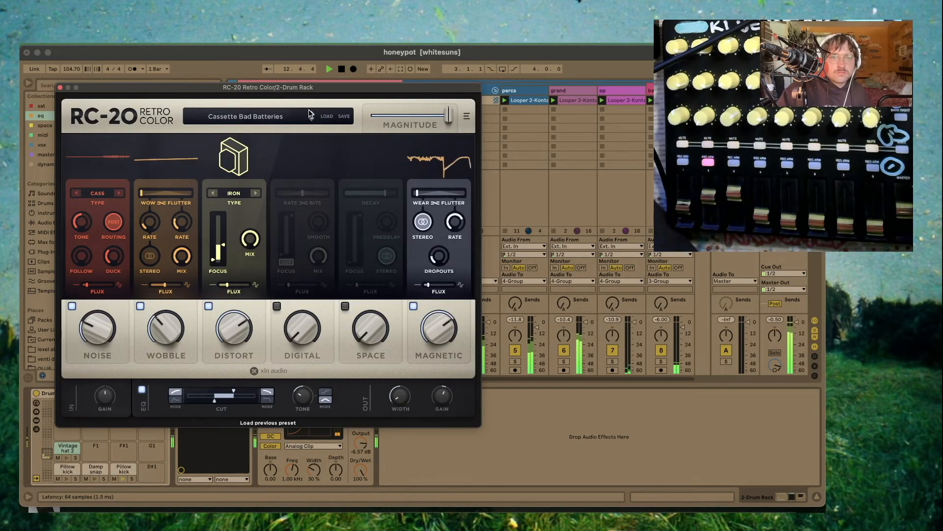
{"action": "left_click", "coordinate": [559, 92]}
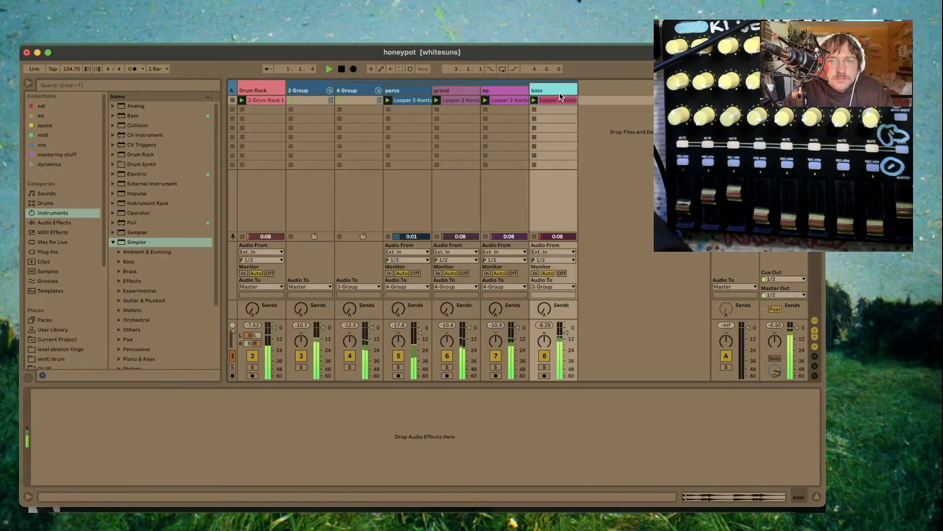
{"action": "left_click", "coordinate": [554, 100]}
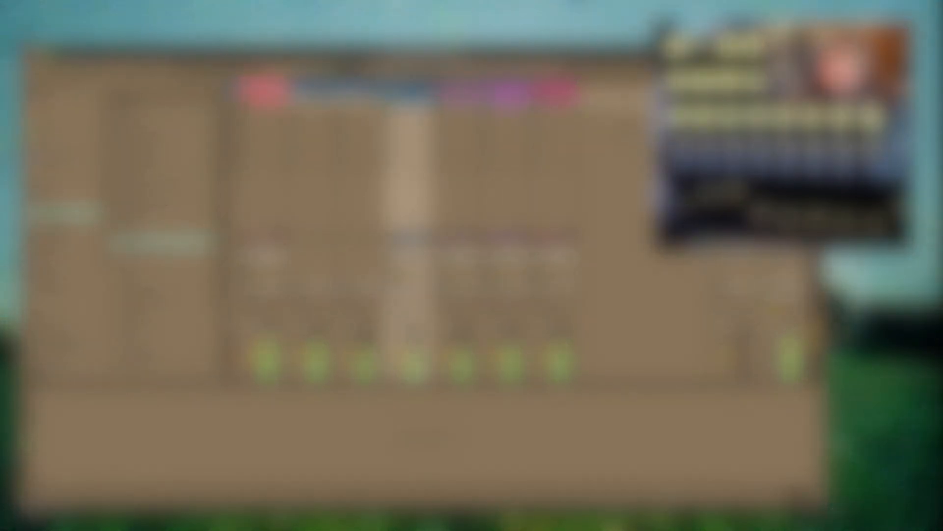